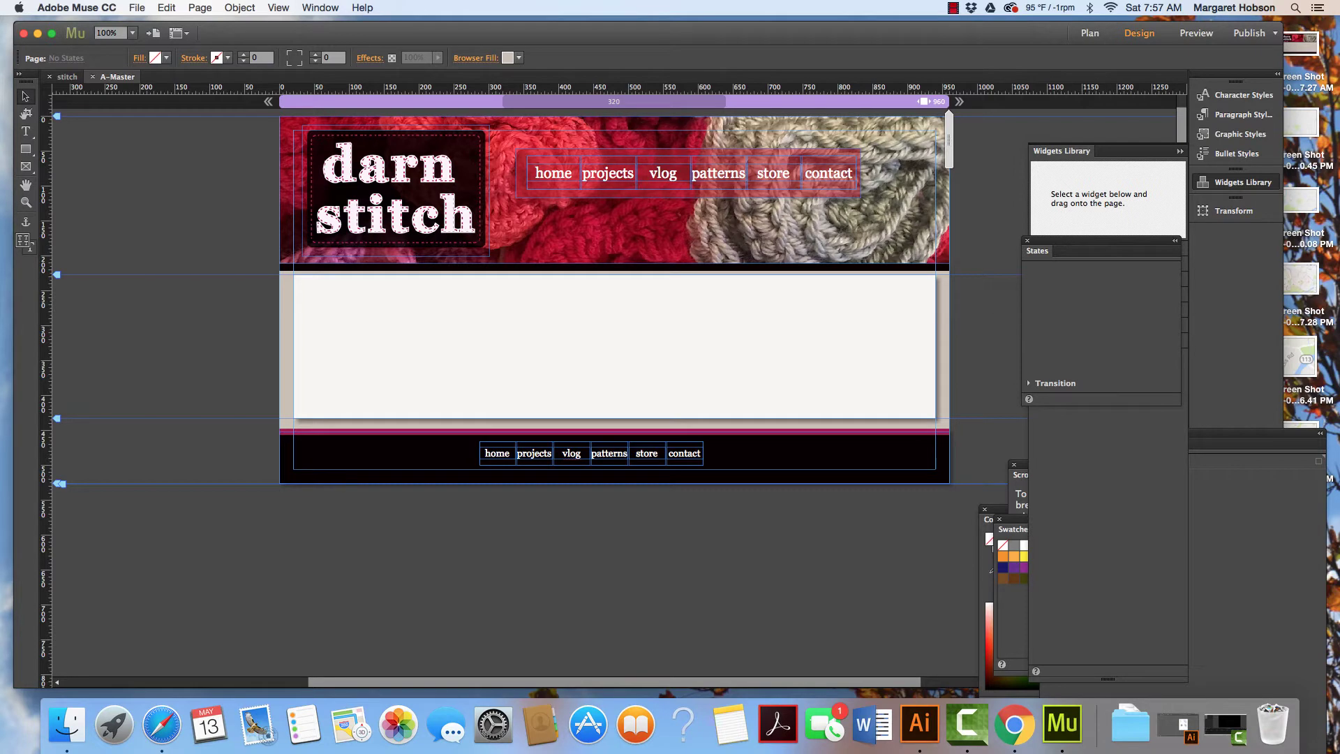
Bring up a Finder window and close the art255 Finder window
{"action": "key", "text": "super+Tab"}
{"action": "key", "text": "super+n"}
{"action": "left_click_drag", "start_coordinate": [655, 184], "coordinate": [338, 152]}
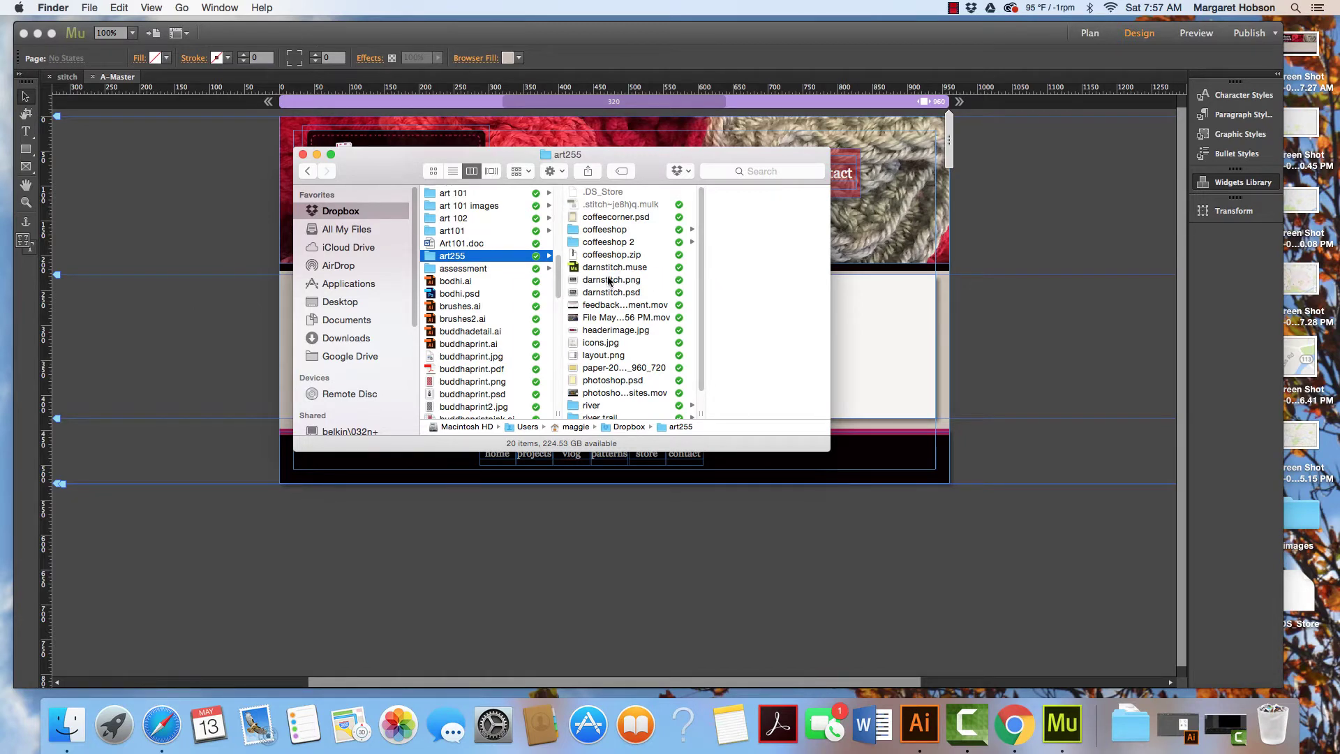
{"action": "left_click_drag", "start_coordinate": [364, 166], "coordinate": [819, 256]}
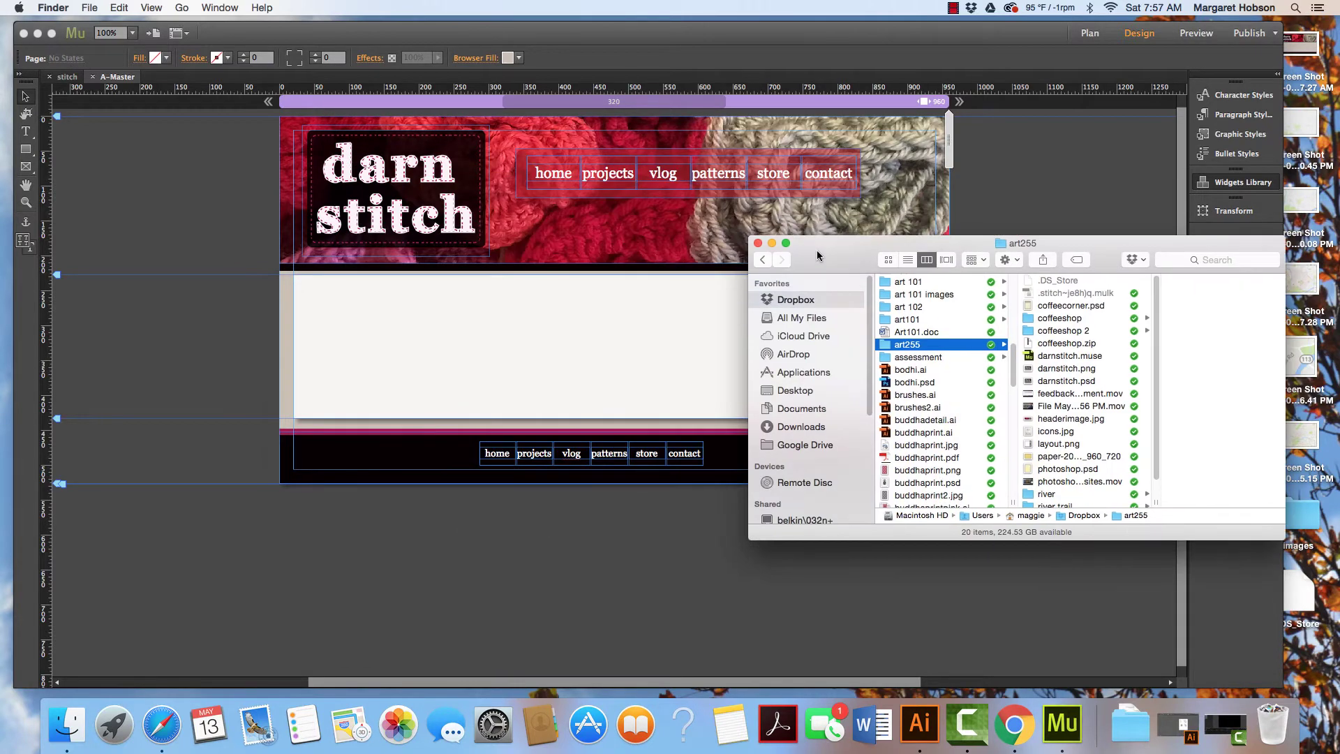
{"action": "key", "text": "super+w"}
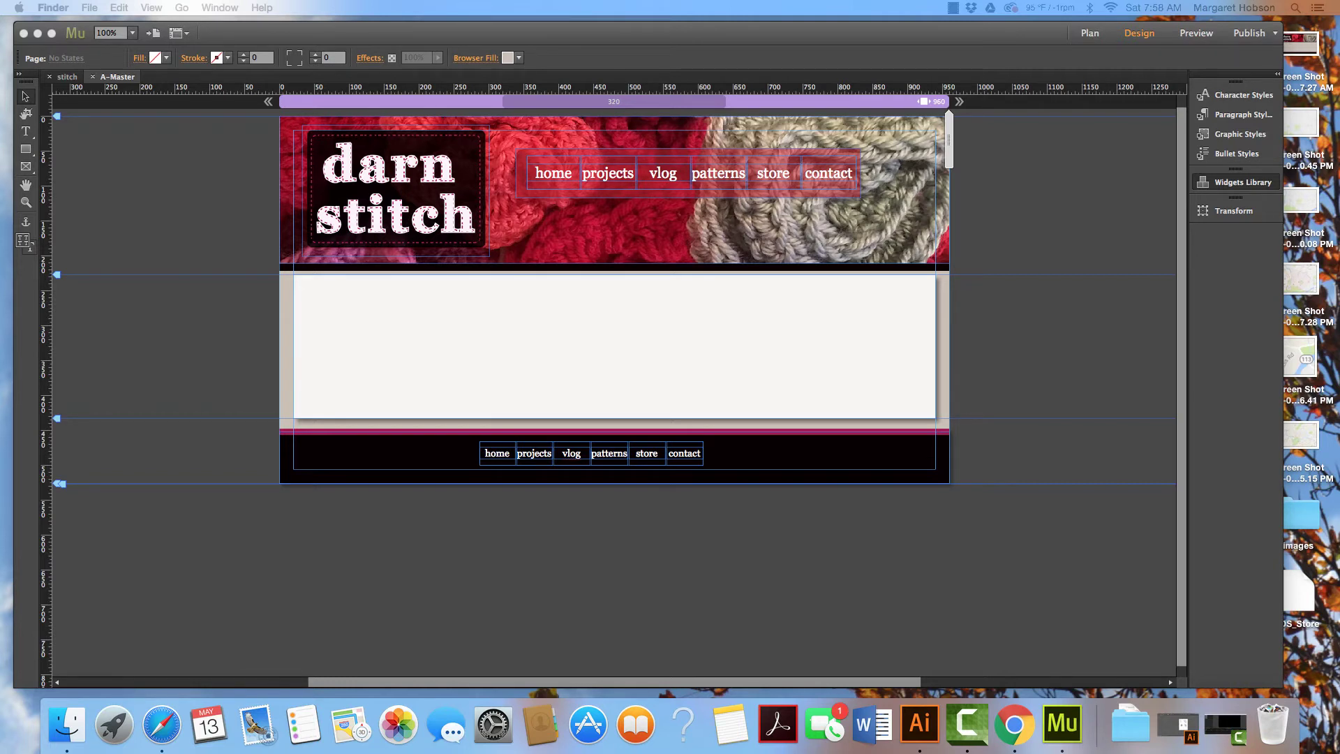
In Muse, try publishing the site to an FTP host, then dismiss the FTP server setup
{"action": "left_click", "coordinate": [1272, 39]}
{"action": "left_click", "coordinate": [1277, 33]}
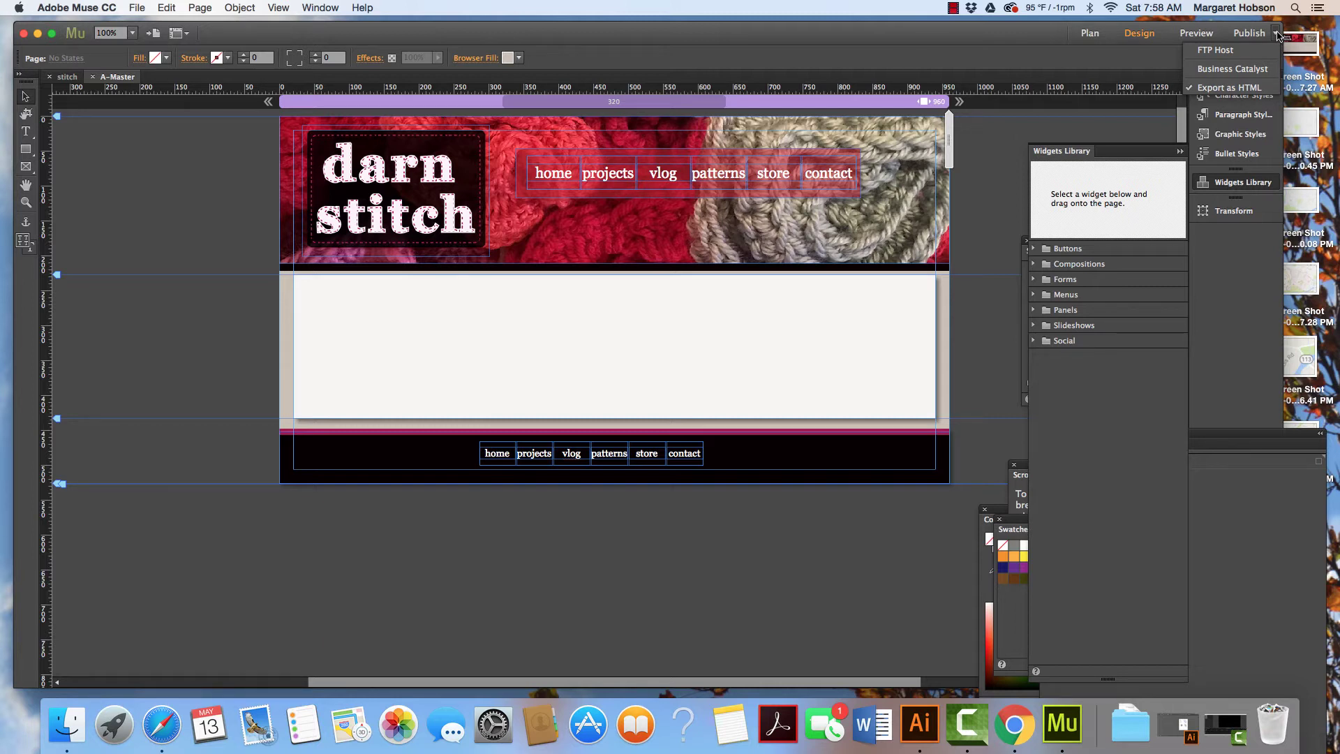
{"action": "left_click", "coordinate": [1215, 51]}
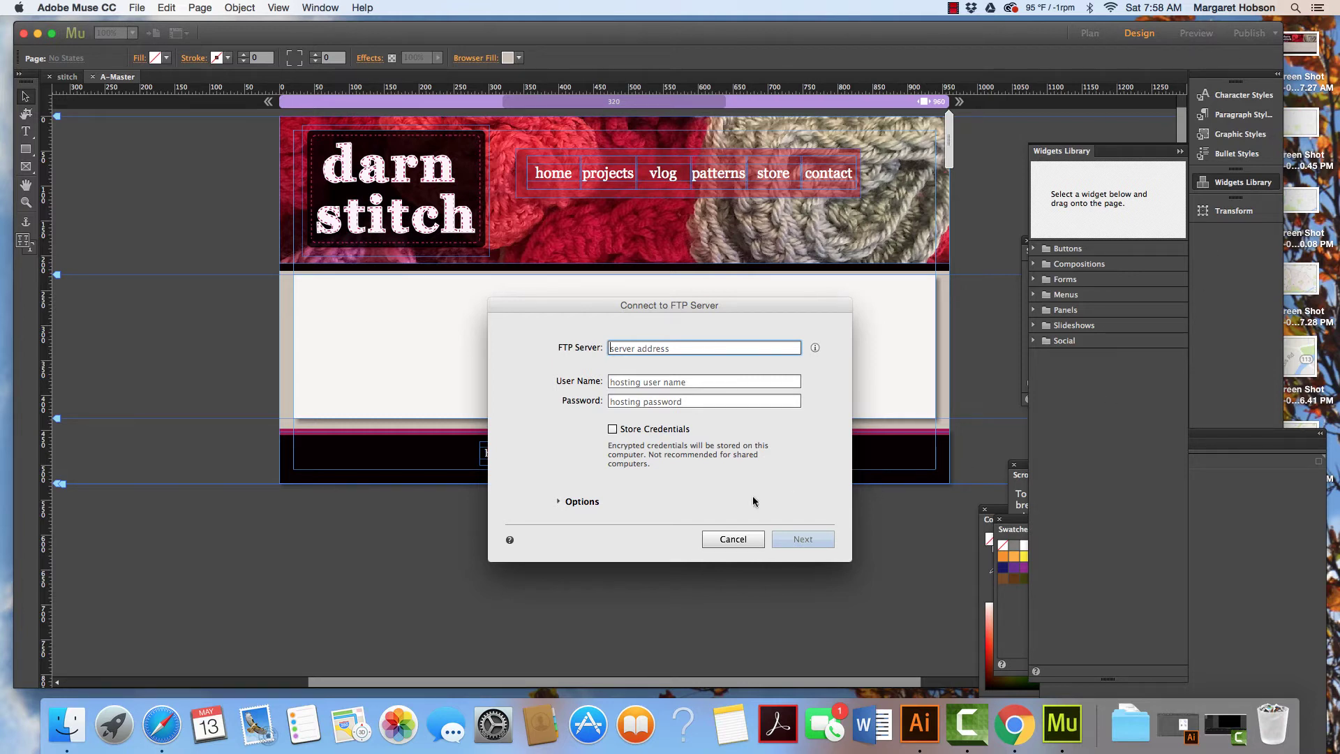
{"action": "left_click", "coordinate": [735, 540]}
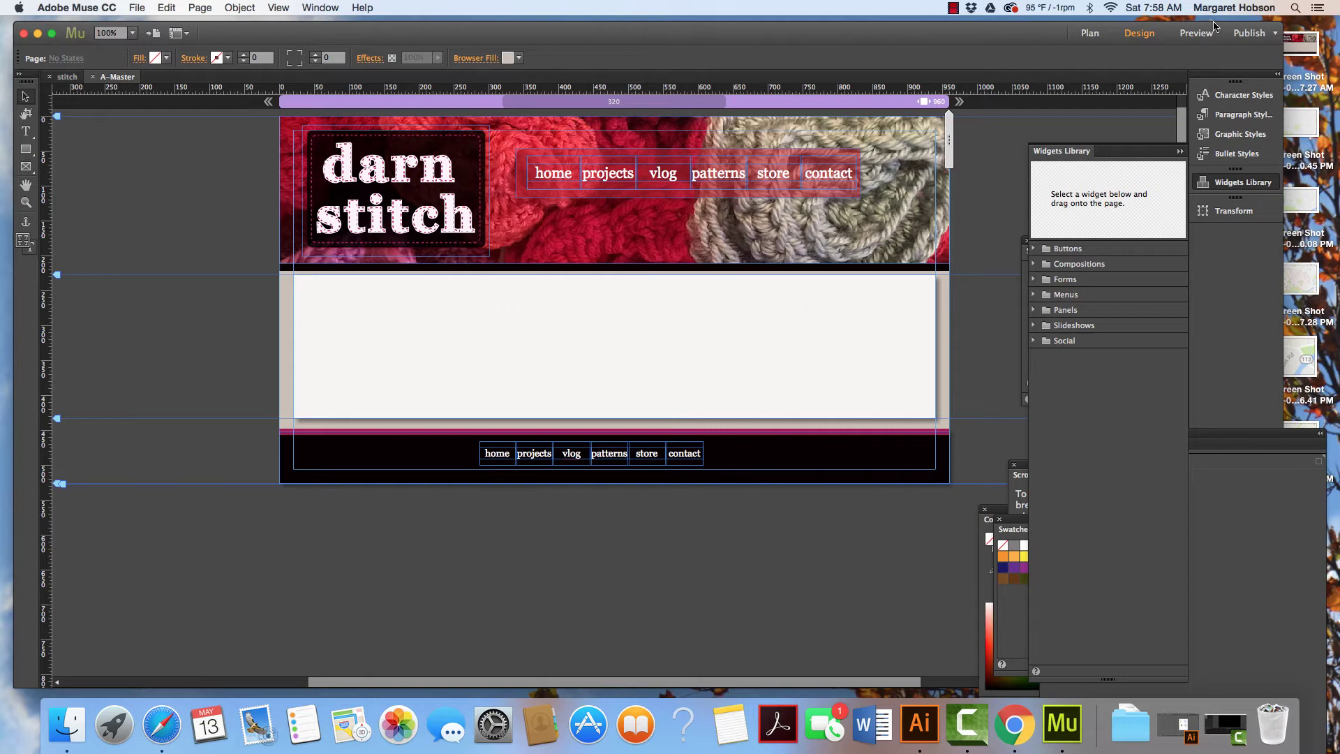
Check the Export as HTML location is MuseExport, then cancel the export dialog
{"action": "left_click", "coordinate": [1275, 33]}
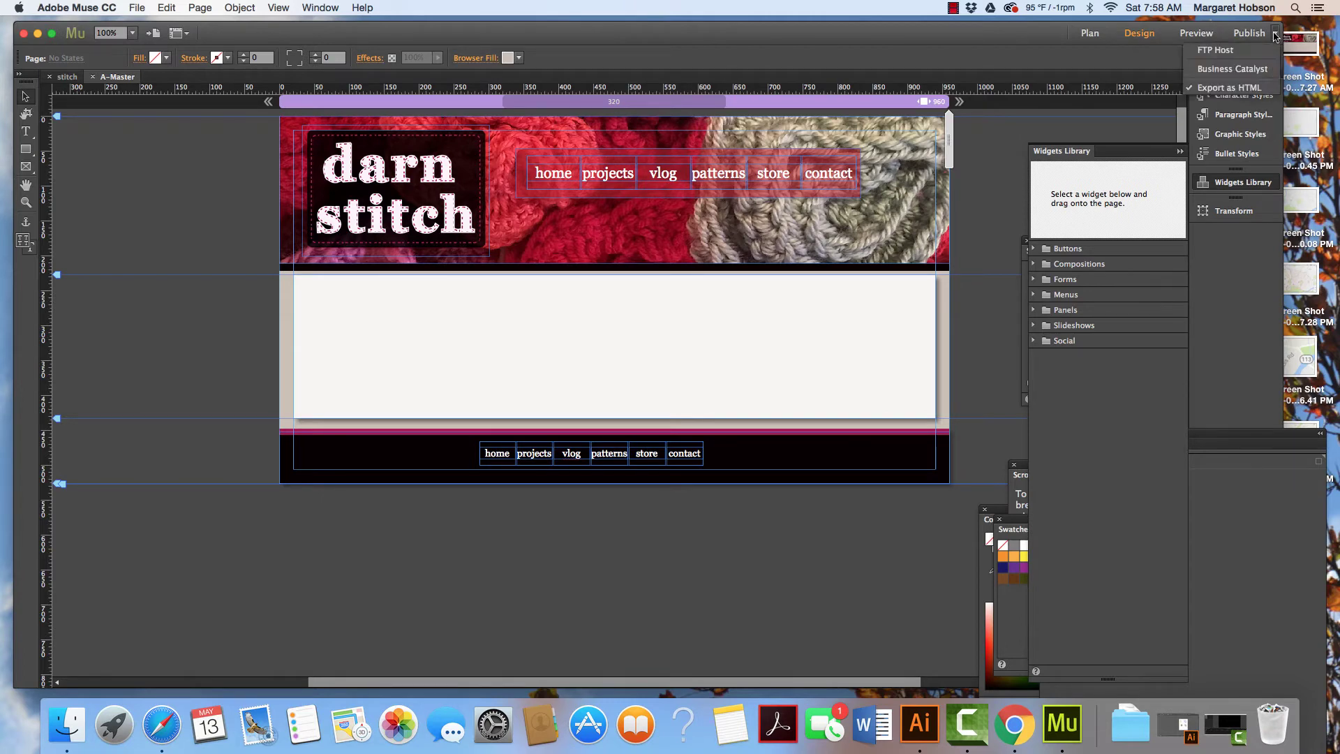
{"action": "left_click", "coordinate": [1235, 88]}
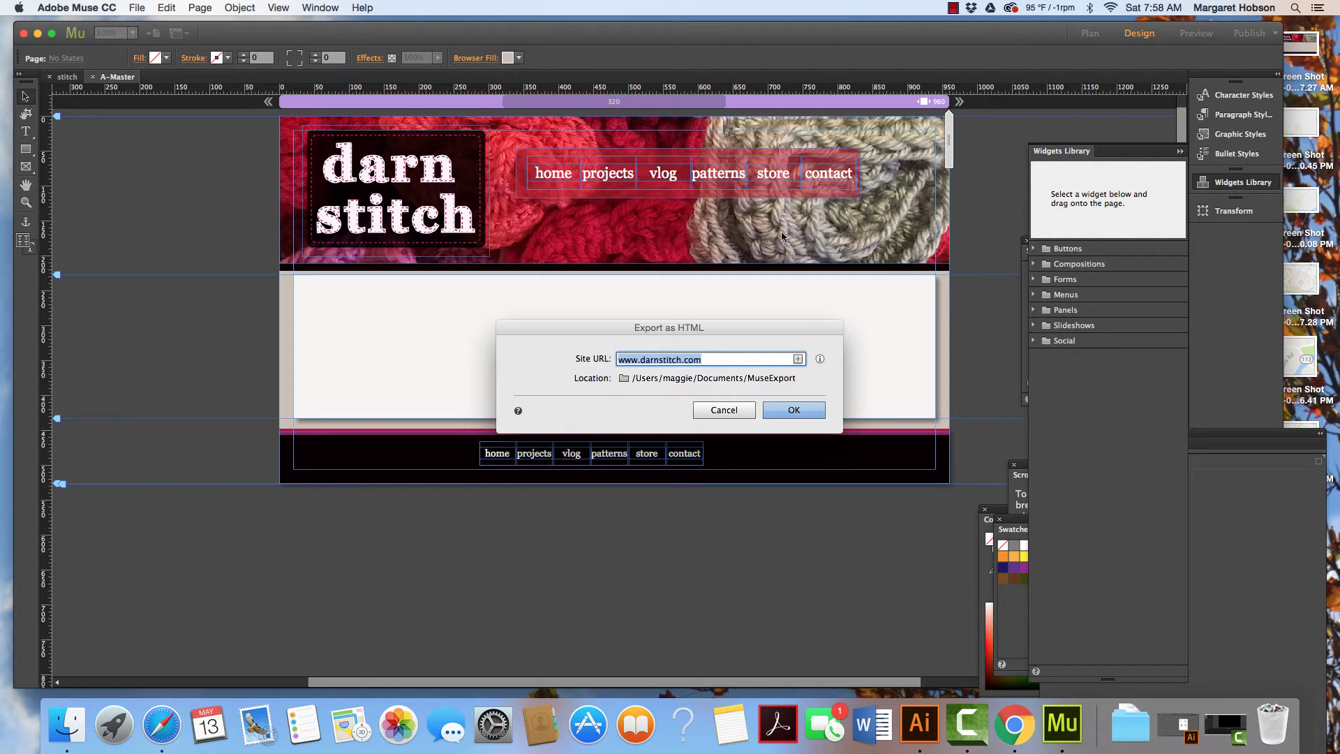
{"action": "left_click", "coordinate": [772, 382]}
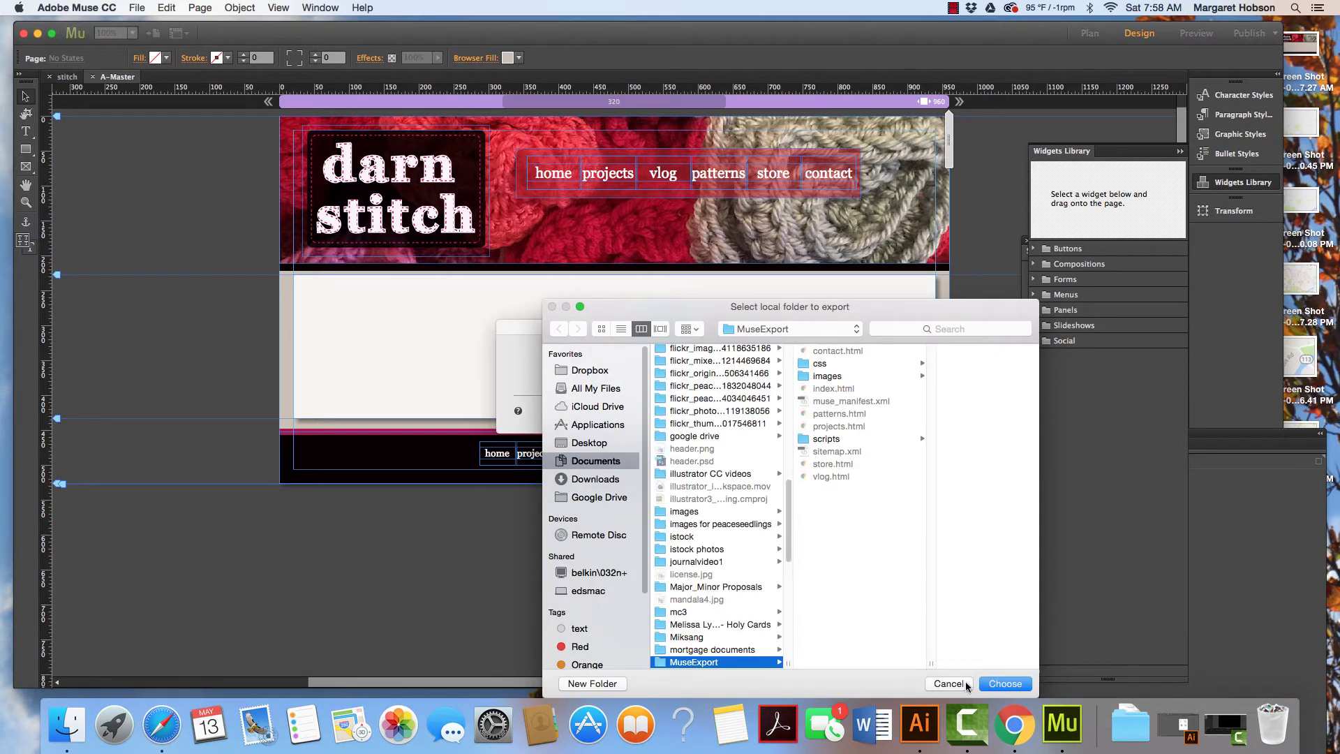
{"action": "left_click", "coordinate": [697, 650]}
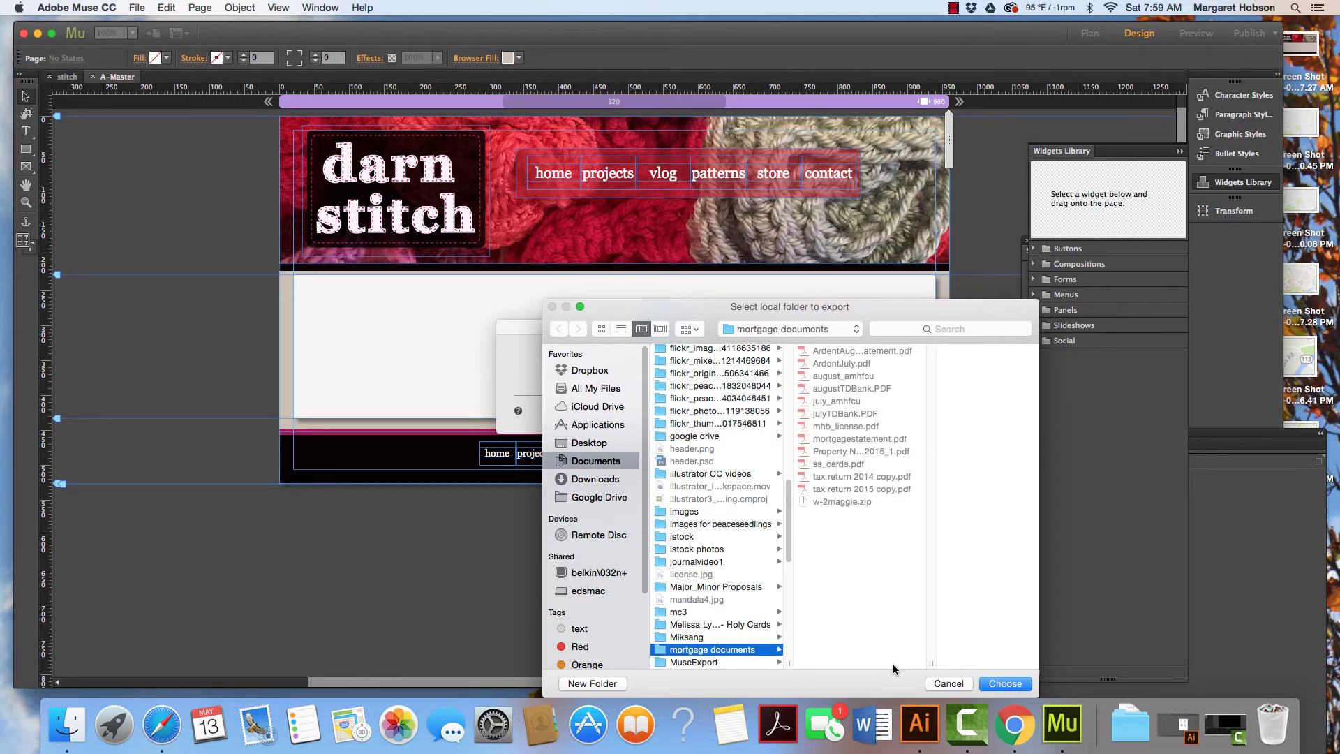
{"action": "left_click", "coordinate": [958, 684]}
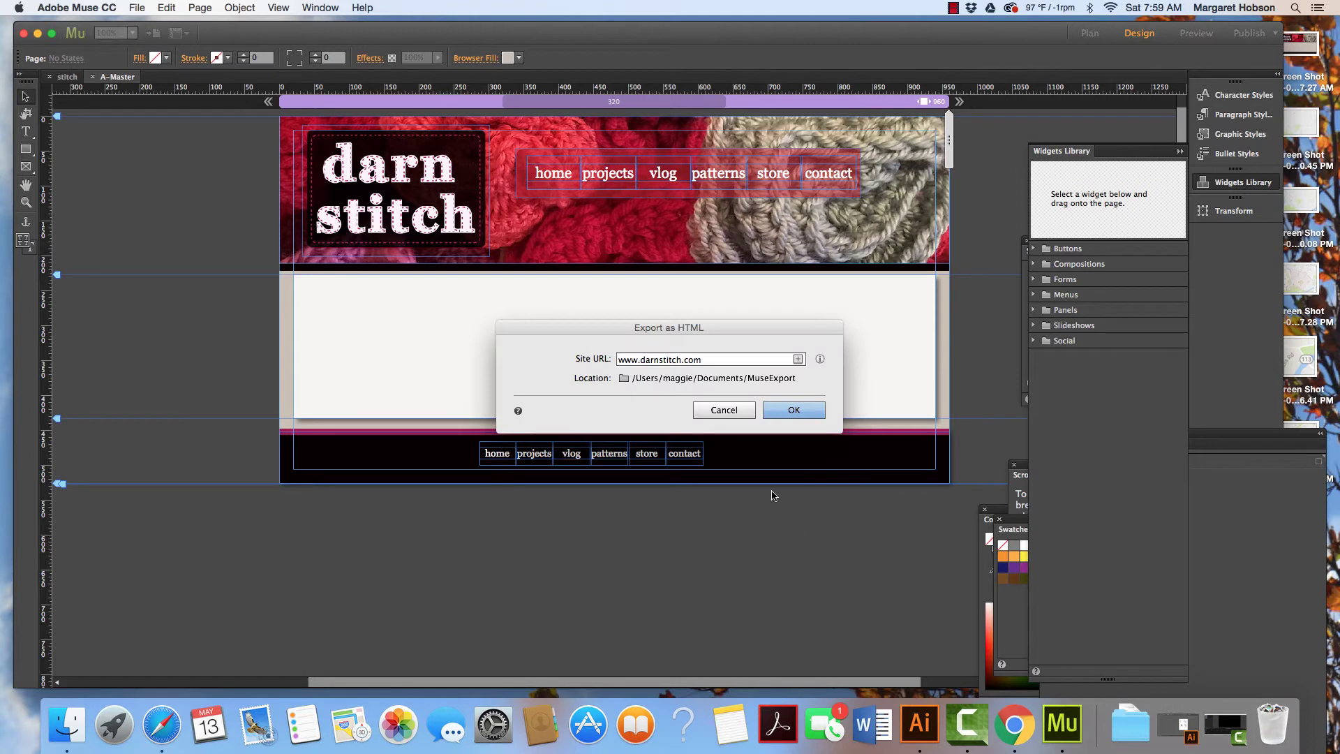
{"action": "left_click", "coordinate": [723, 410]}
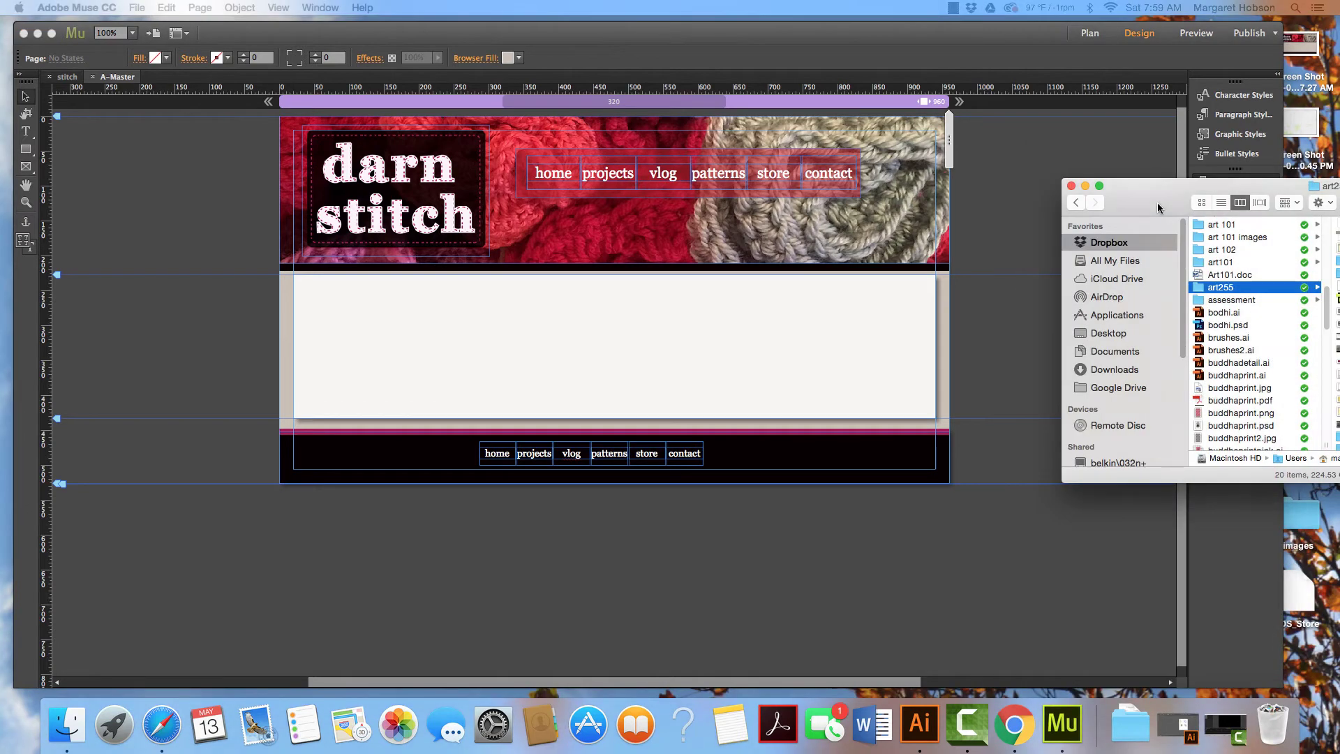
Navigate Finder to the MuseExport folder inside Documents
{"action": "left_click_drag", "start_coordinate": [1159, 203], "coordinate": [425, 188]}
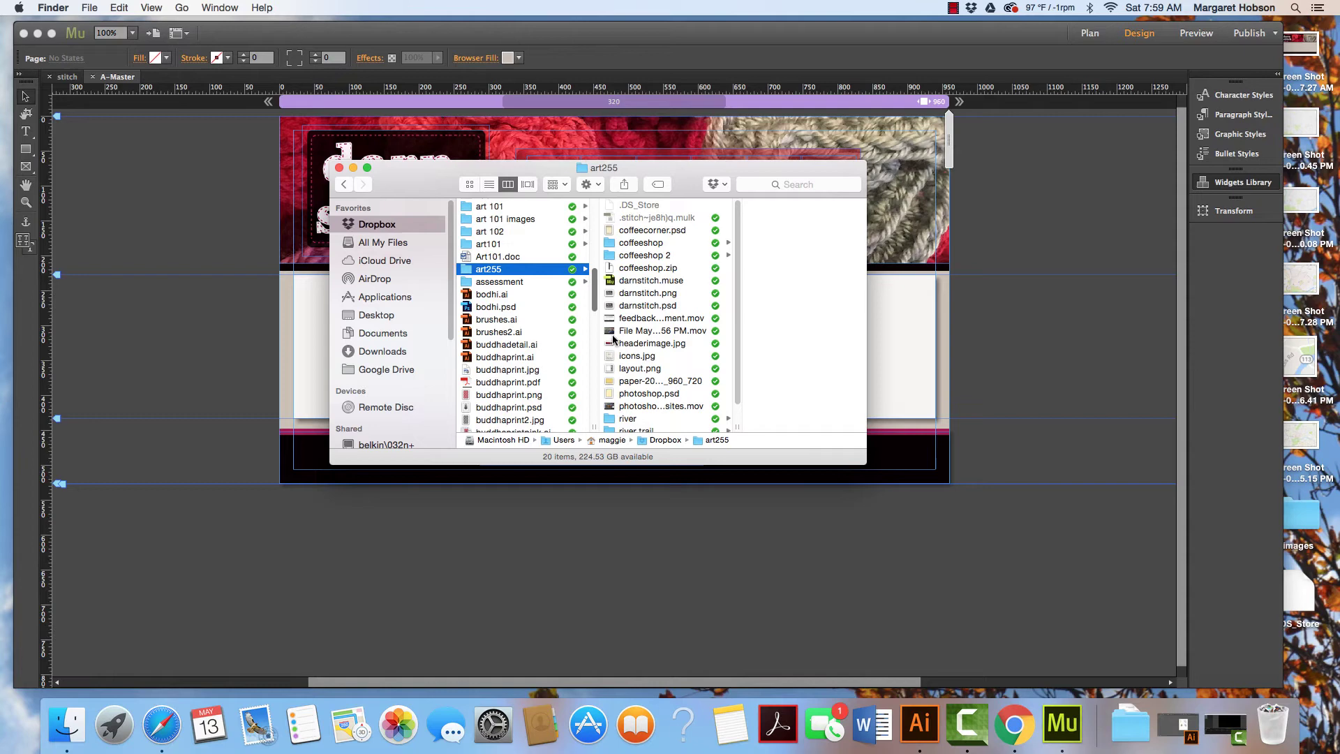
{"action": "scroll", "coordinate": [614, 328], "scroll_direction": "down", "scroll_amount": 5}
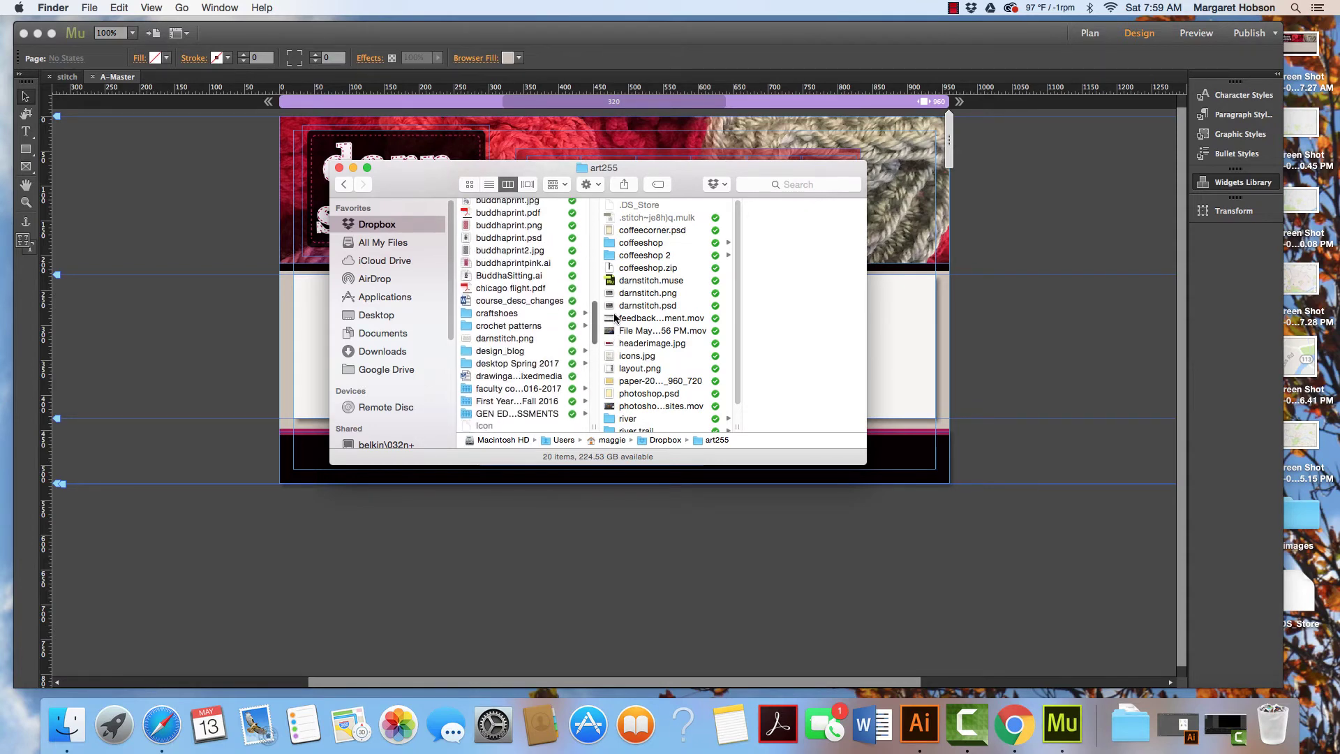
{"action": "left_click", "coordinate": [370, 333]}
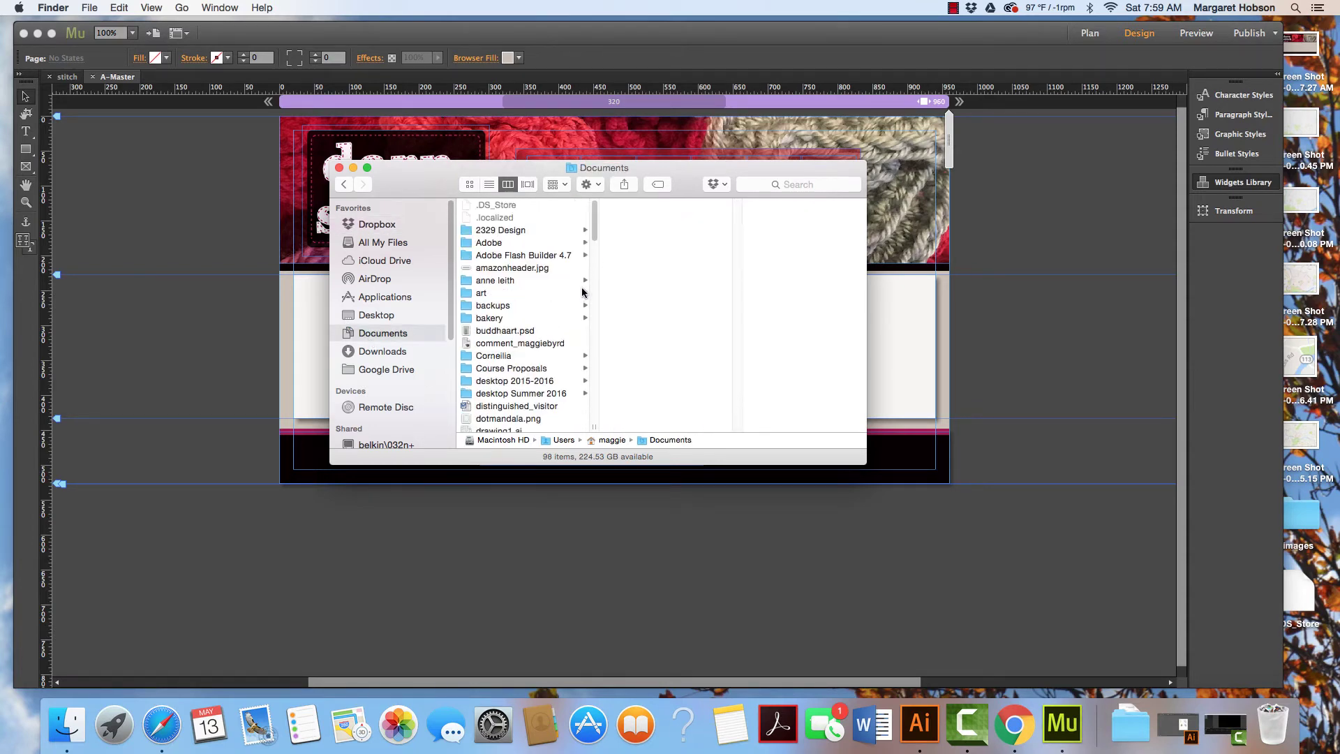
{"action": "left_click_drag", "start_coordinate": [595, 226], "coordinate": [614, 375]}
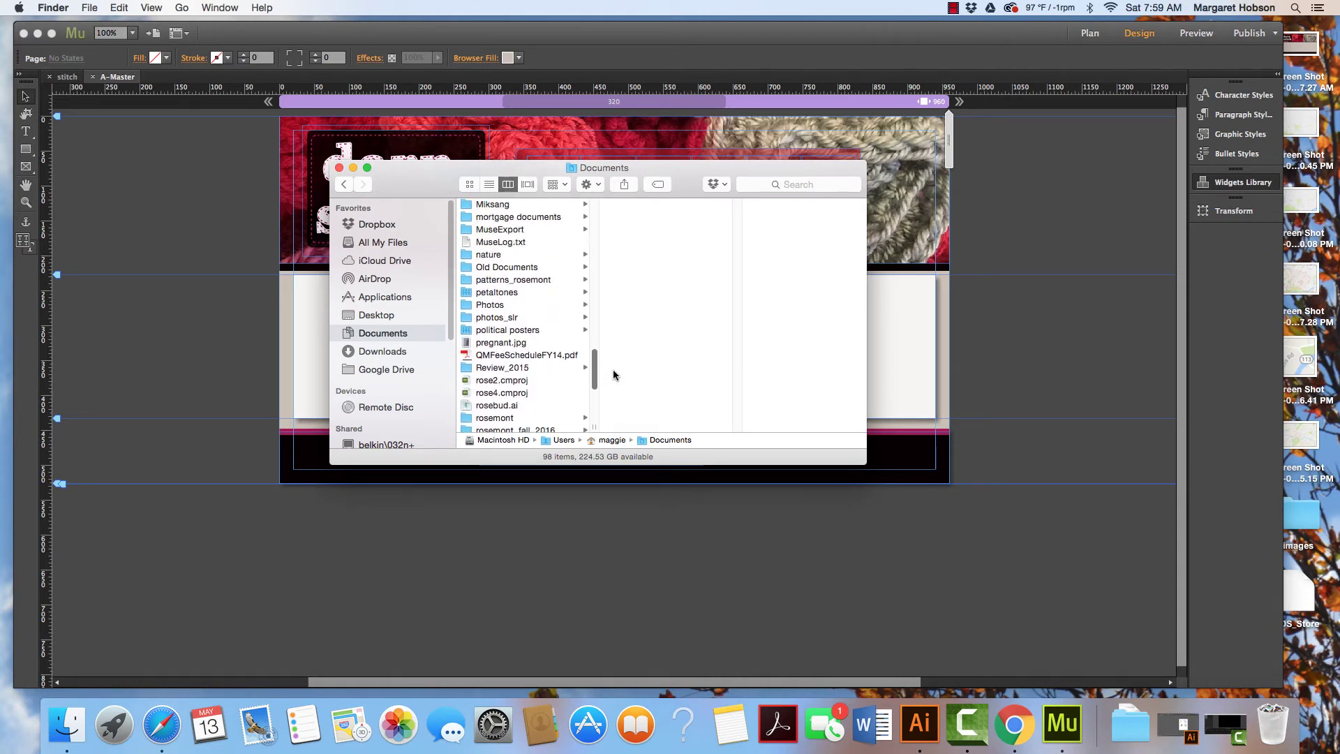
{"action": "scroll", "coordinate": [614, 375], "scroll_direction": "up", "scroll_amount": 3}
{"action": "left_click", "coordinate": [499, 282]}
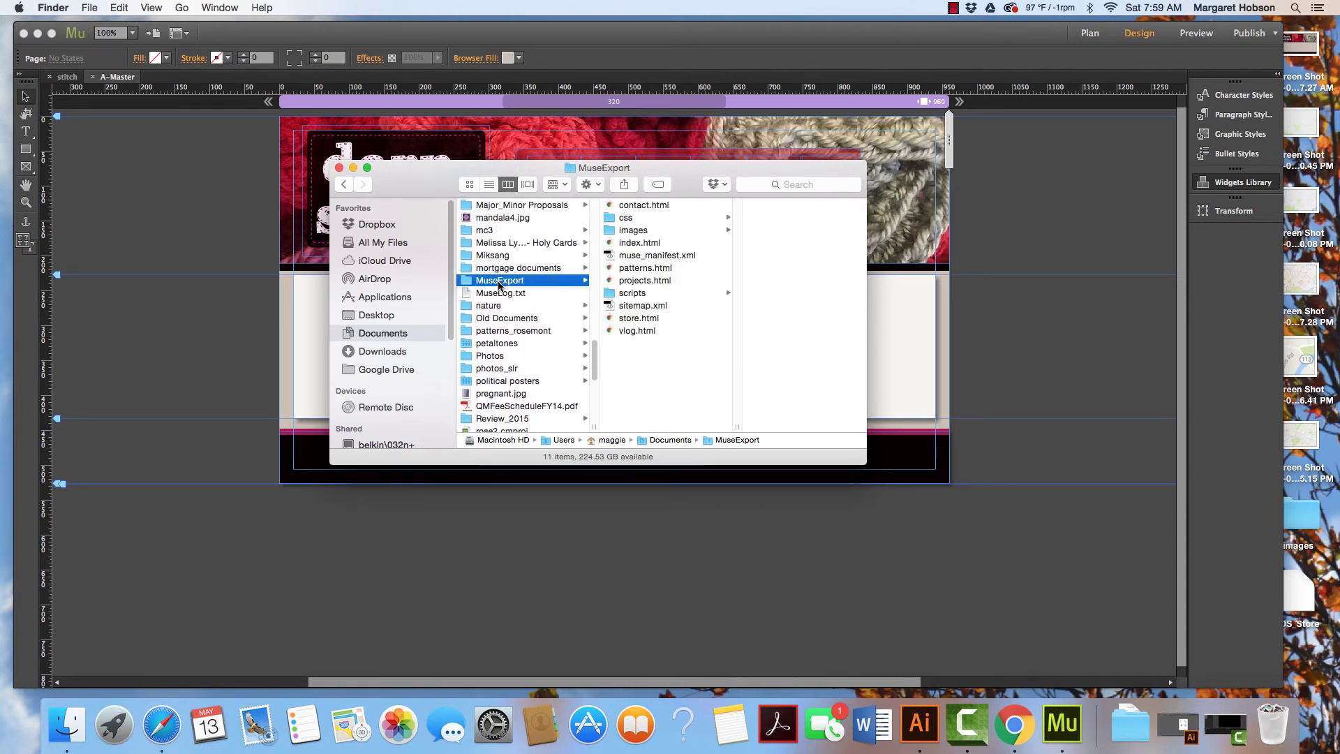
Open the exported index.html in Chrome and move the preview window aside
{"action": "left_click", "coordinate": [633, 245]}
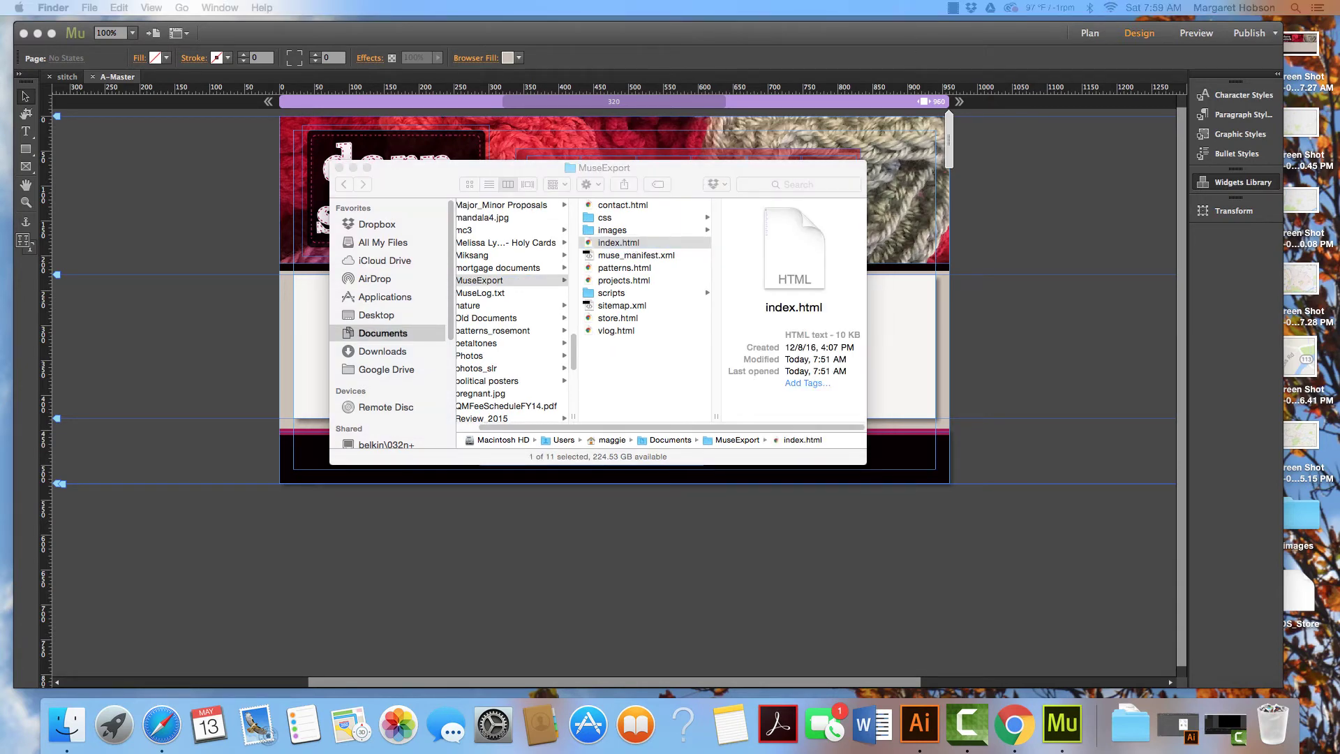
{"action": "key", "text": "super+o"}
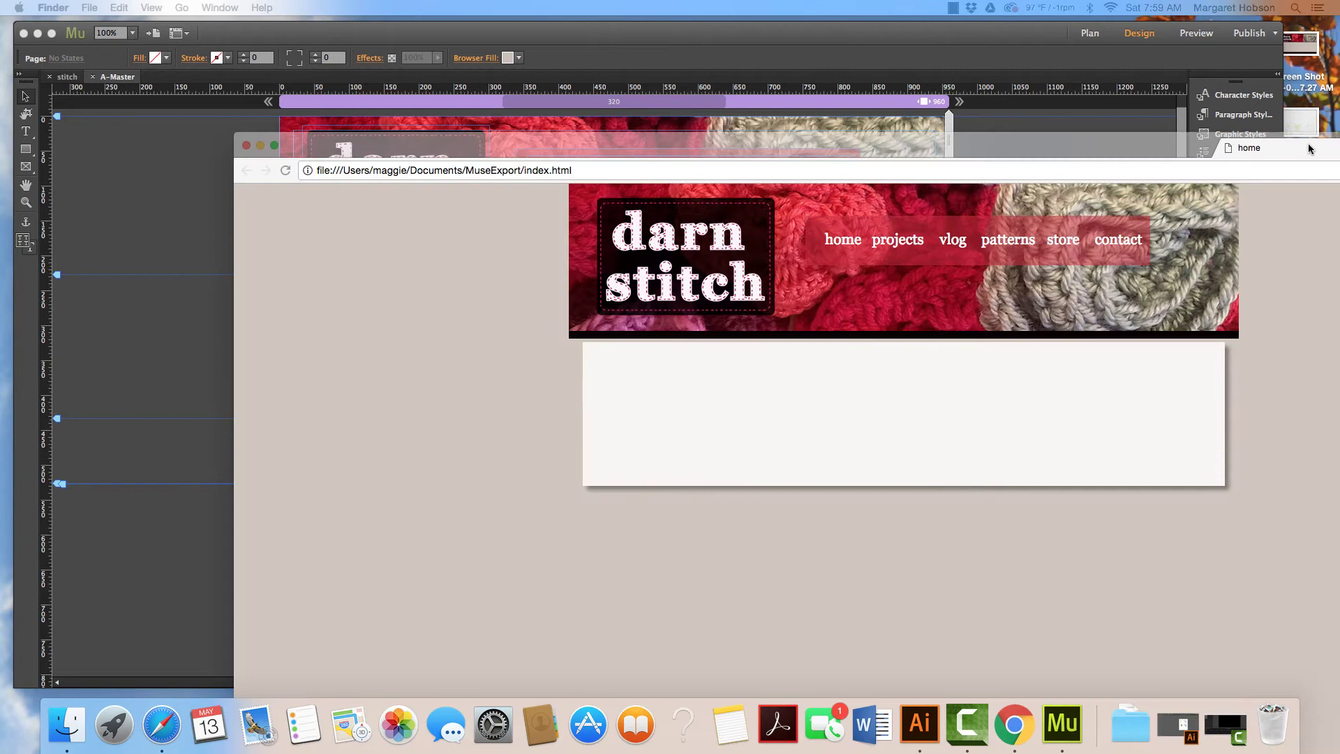
{"action": "left_click_drag", "start_coordinate": [994, 76], "coordinate": [978, 117]}
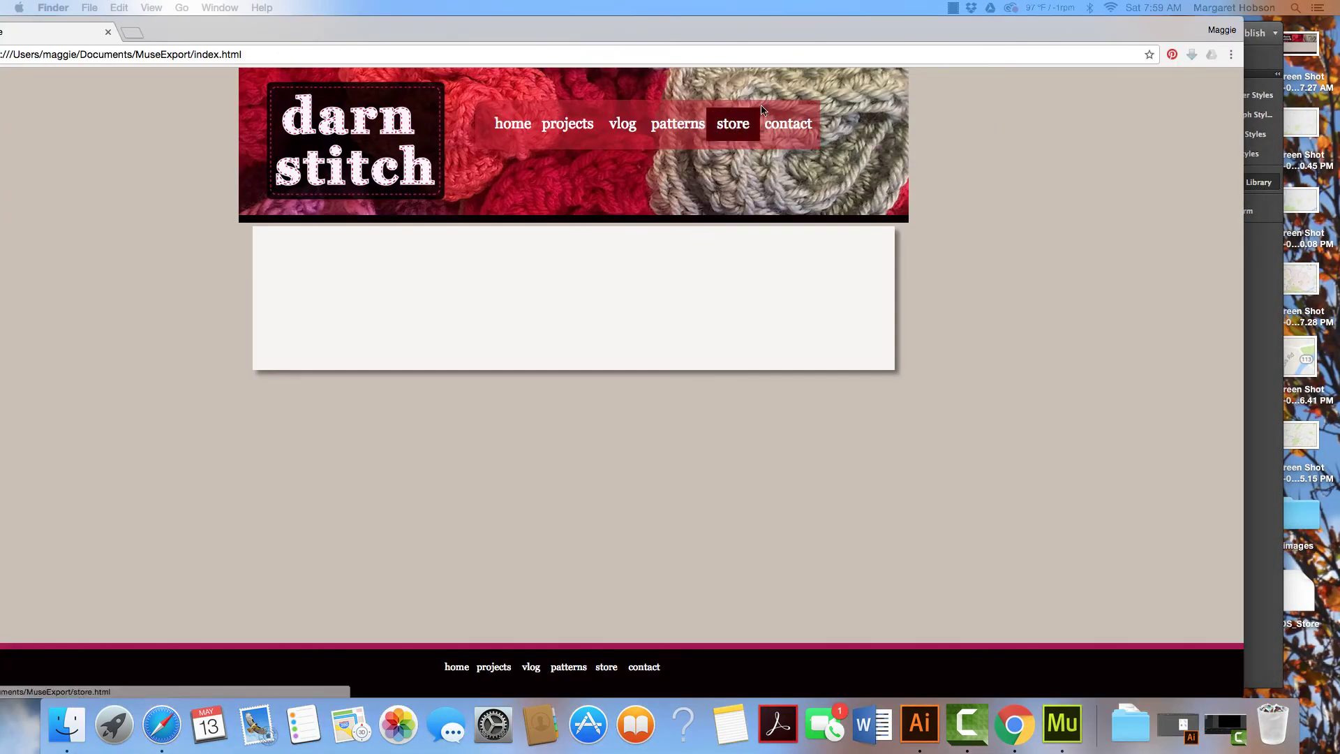
{"action": "left_click_drag", "start_coordinate": [237, 28], "coordinate": [326, 278]}
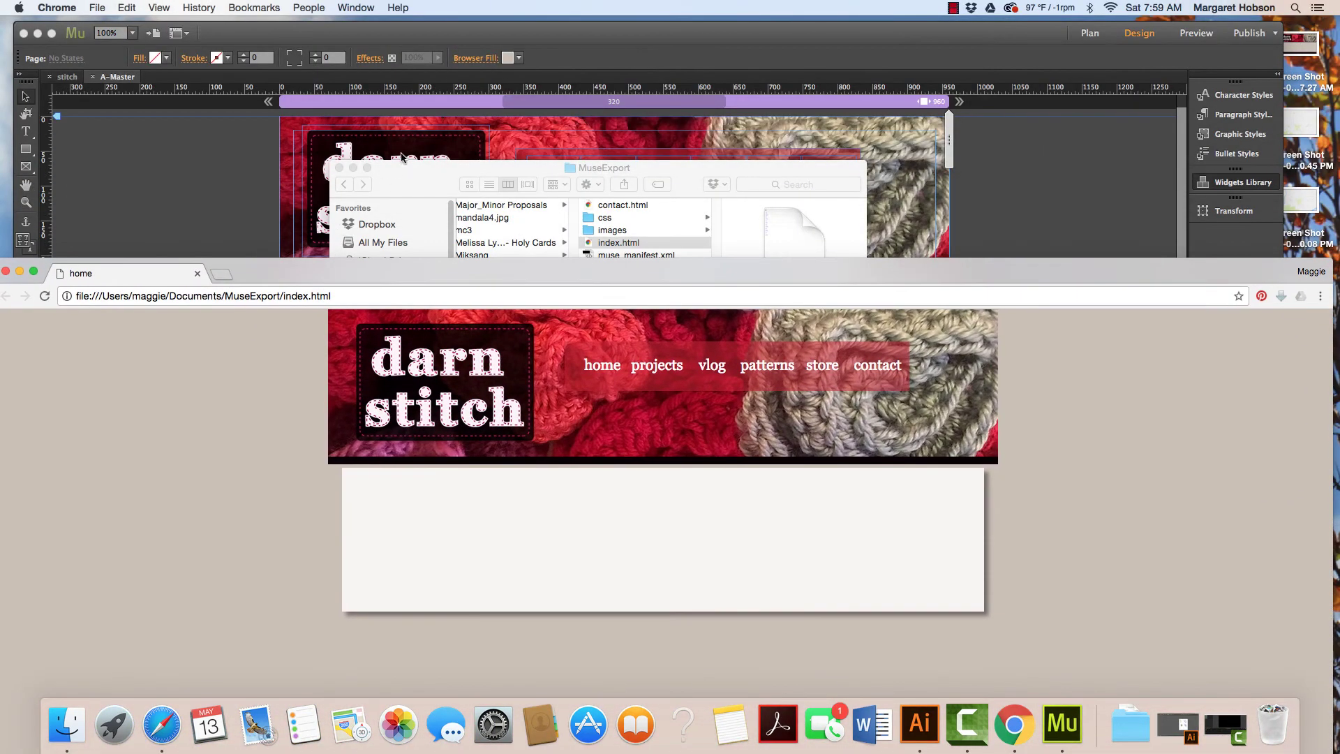
Move the MuseExport window to the top and preview its images, including darnstitch-crop-u229.png
{"action": "left_click", "coordinate": [408, 168]}
{"action": "left_click_drag", "start_coordinate": [408, 169], "coordinate": [327, 76]}
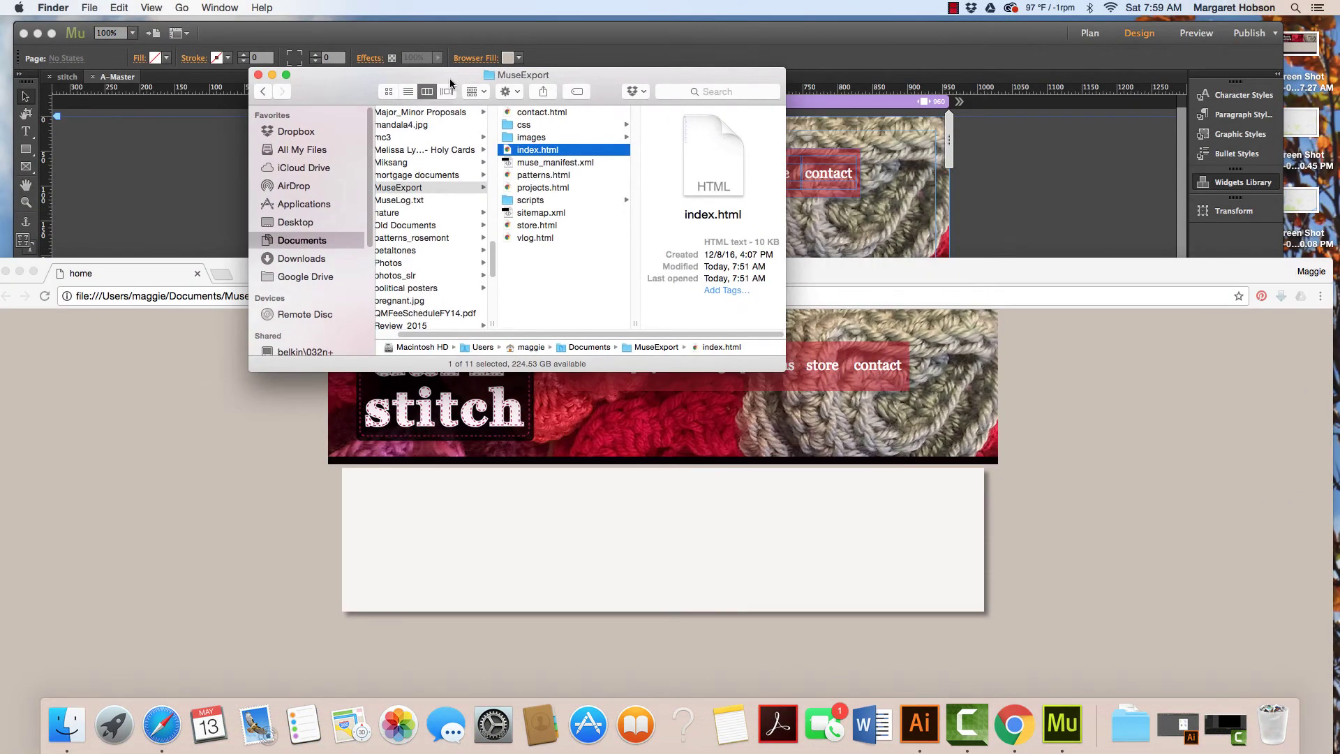
{"action": "left_click", "coordinate": [563, 136]}
{"action": "left_click", "coordinate": [698, 113]}
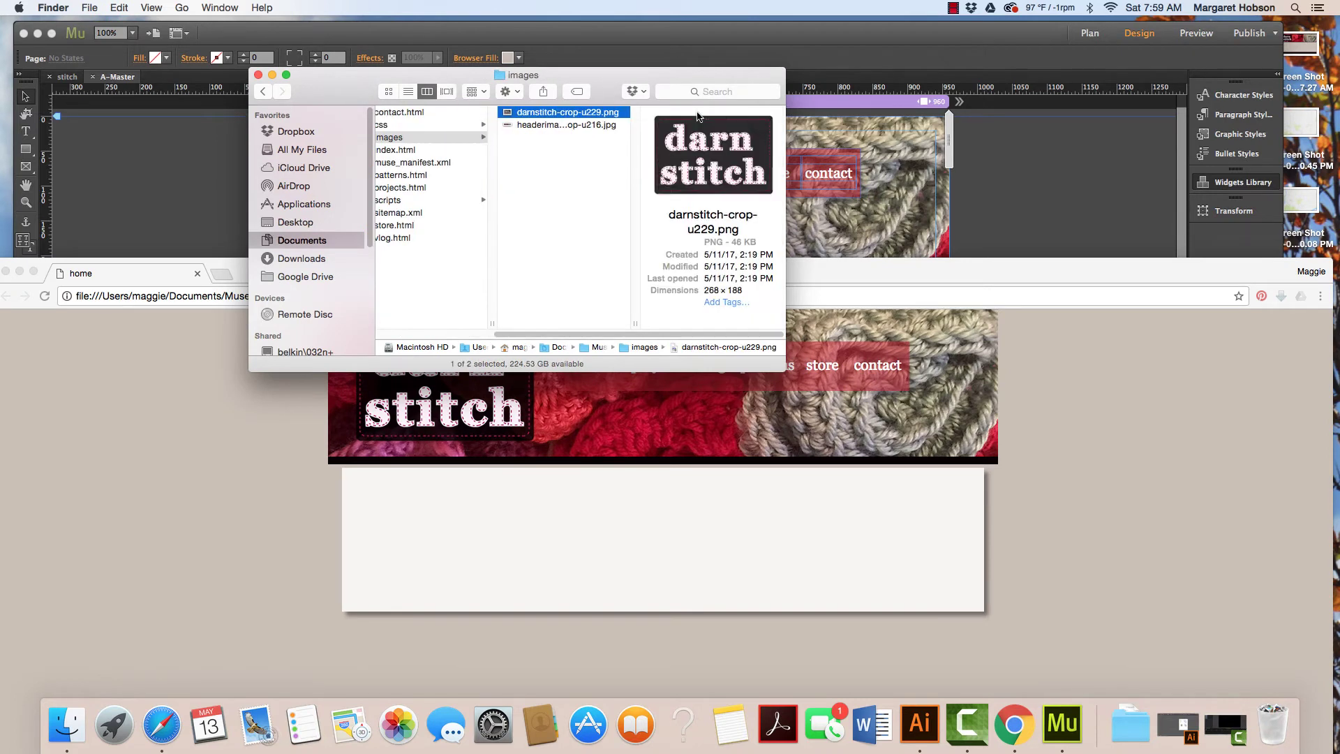
{"action": "left_click", "coordinate": [580, 127]}
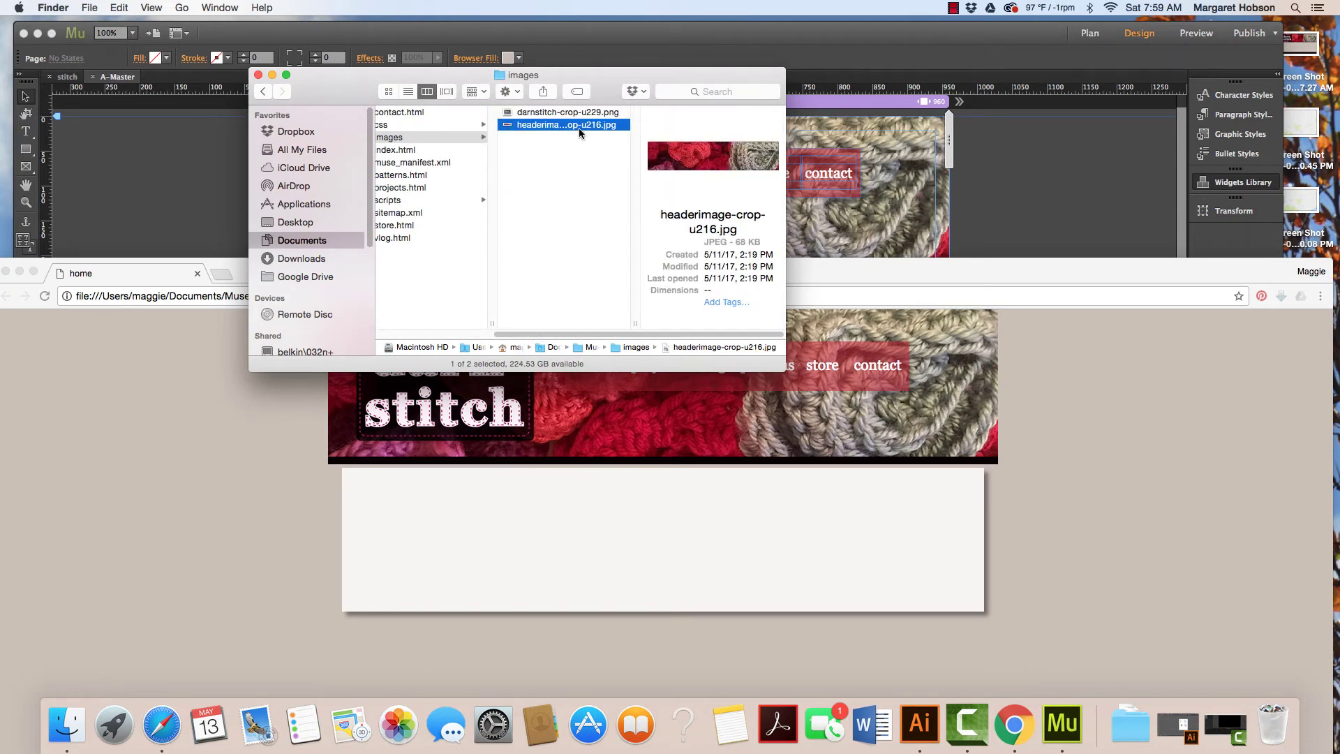
{"action": "left_click", "coordinate": [382, 131]}
Preview the css stylesheets master_a-master, patterns, projects, site_global and store
{"action": "left_click", "coordinate": [382, 126]}
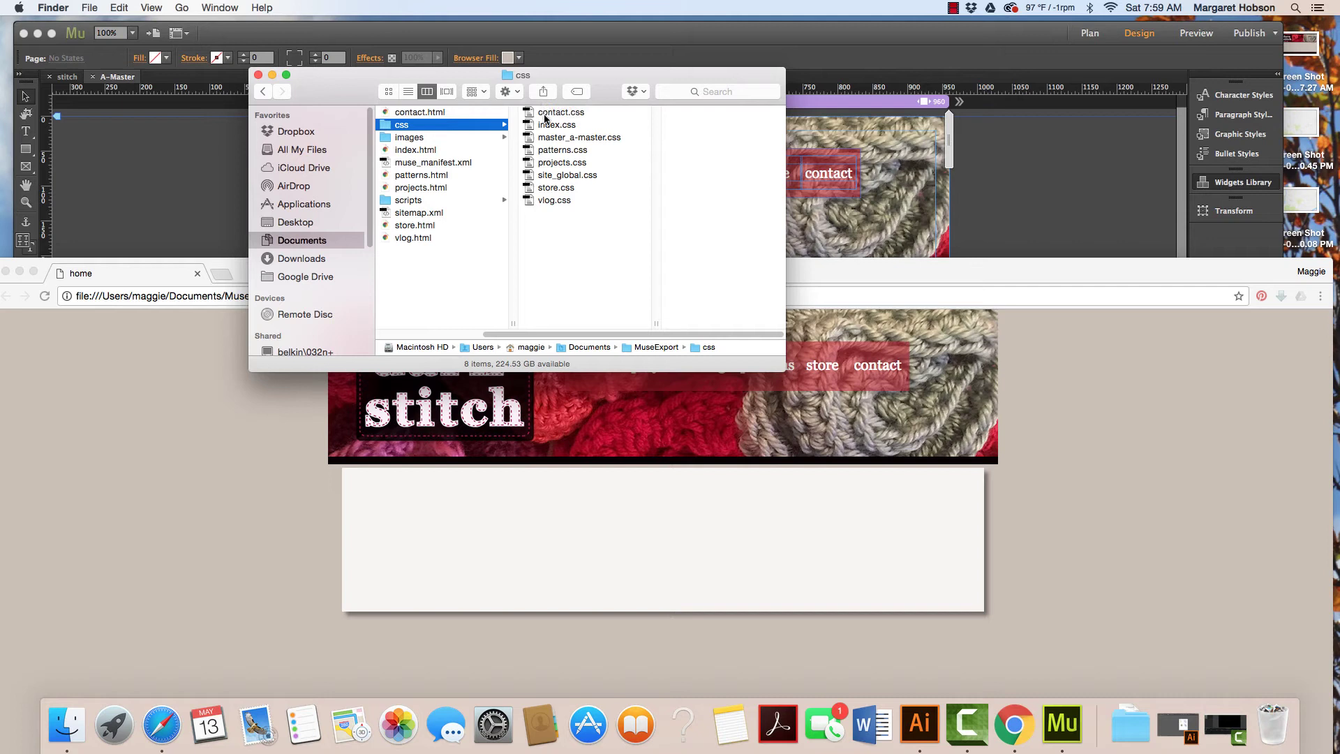
{"action": "left_click", "coordinate": [548, 138]}
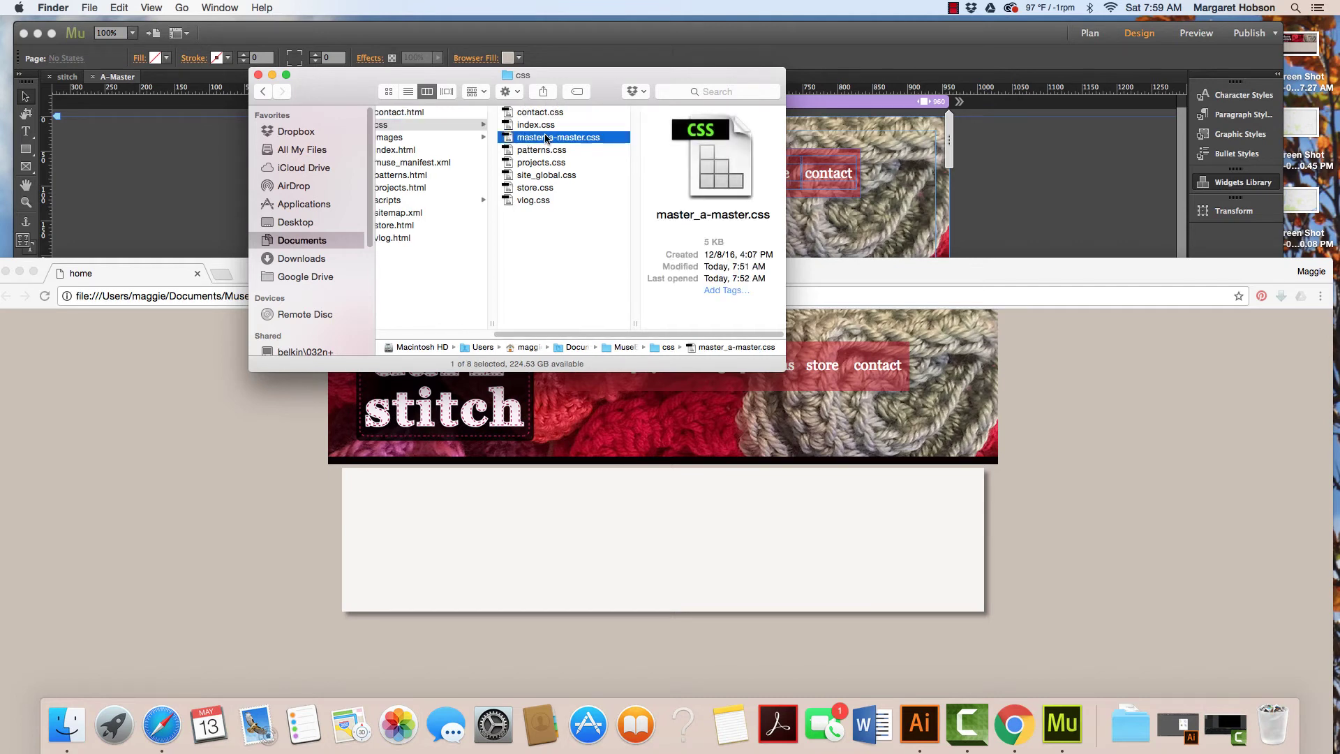
{"action": "left_click", "coordinate": [541, 150]}
{"action": "left_click", "coordinate": [541, 163]}
{"action": "left_click", "coordinate": [543, 175]}
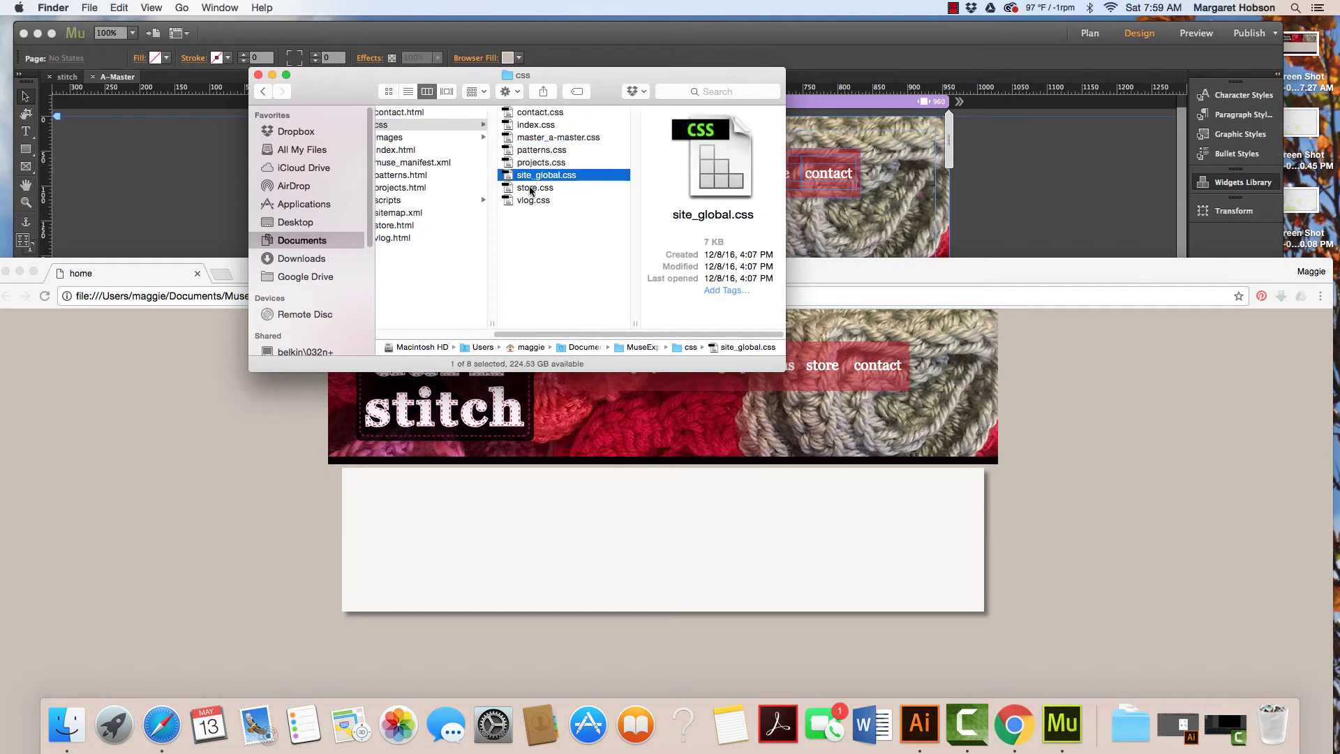
{"action": "left_click", "coordinate": [535, 188]}
{"action": "left_click", "coordinate": [532, 214]}
Preview scripts html5shiv.js and museconfig.js, plus sitemap.xml, store.html and projects.html
{"action": "left_click", "coordinate": [415, 201]}
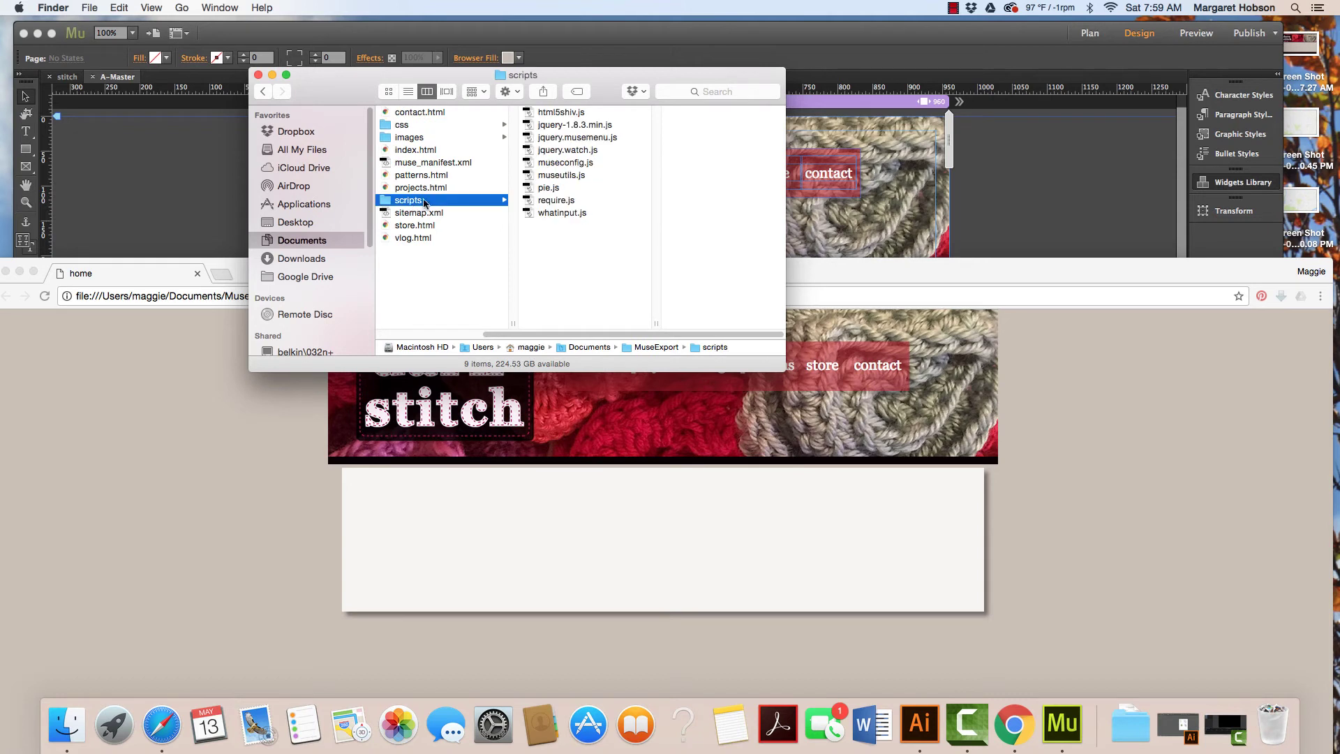
{"action": "left_click", "coordinate": [548, 113]}
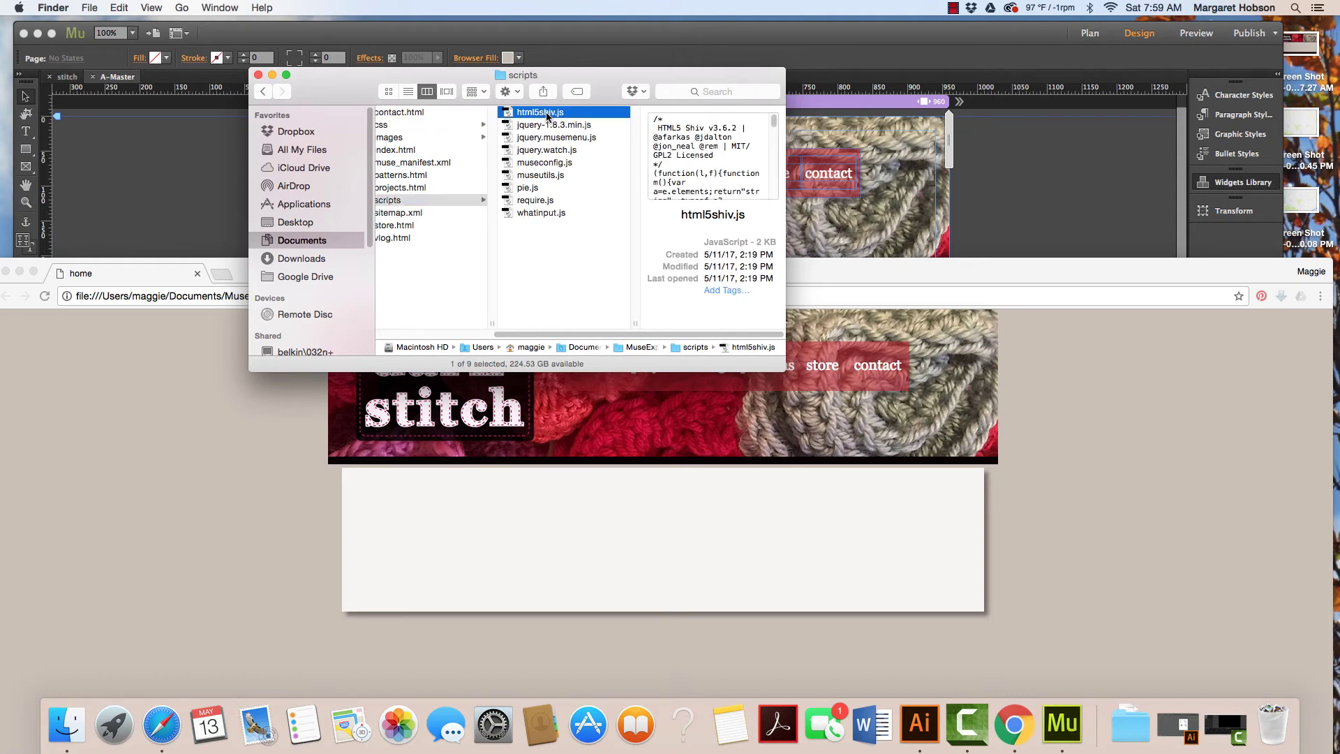
{"action": "left_click", "coordinate": [544, 164]}
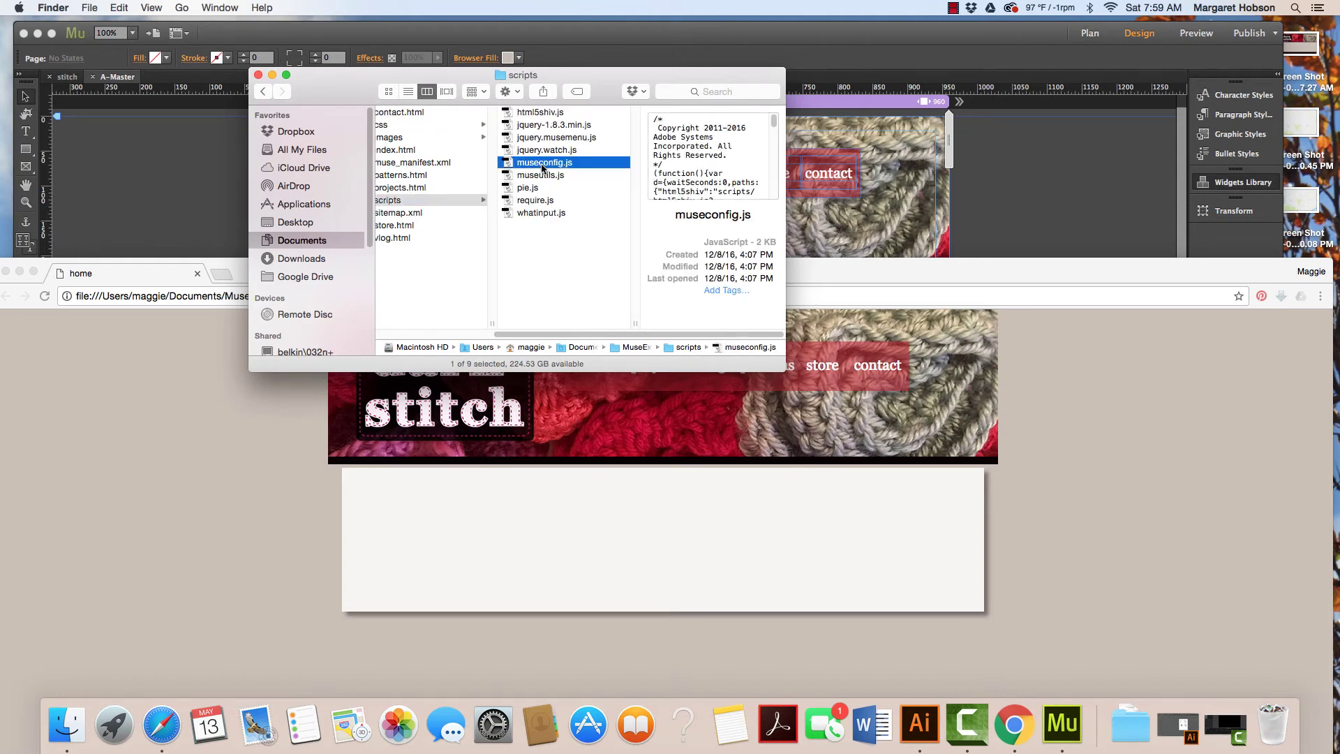
{"action": "left_click", "coordinate": [416, 213]}
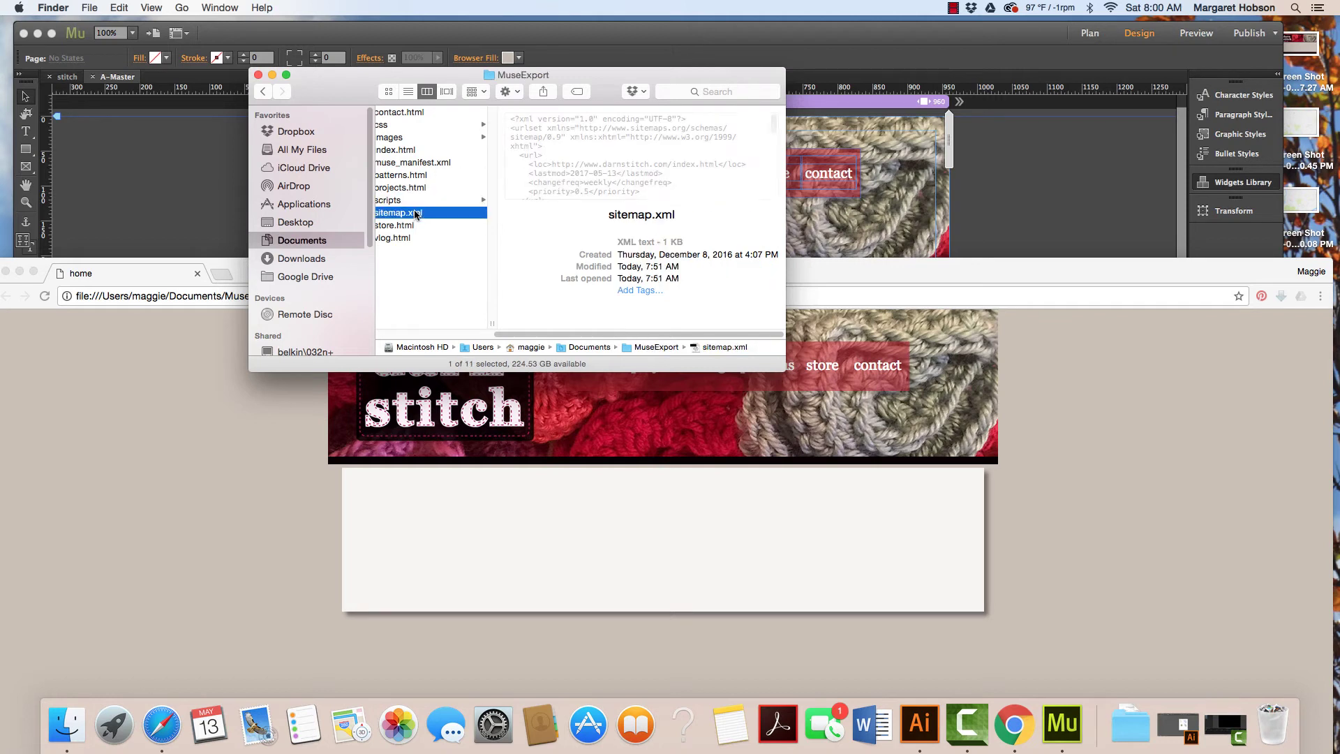
{"action": "left_click", "coordinate": [403, 227]}
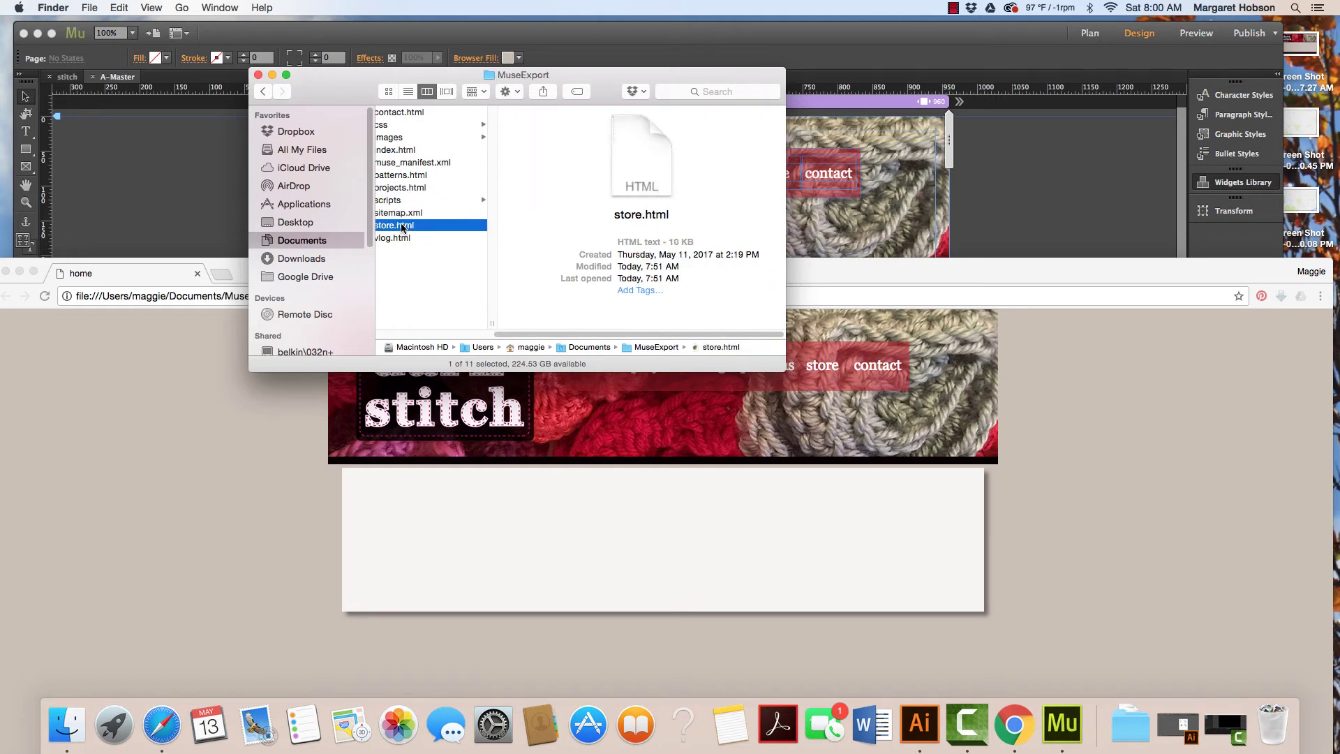
{"action": "left_click", "coordinate": [403, 186]}
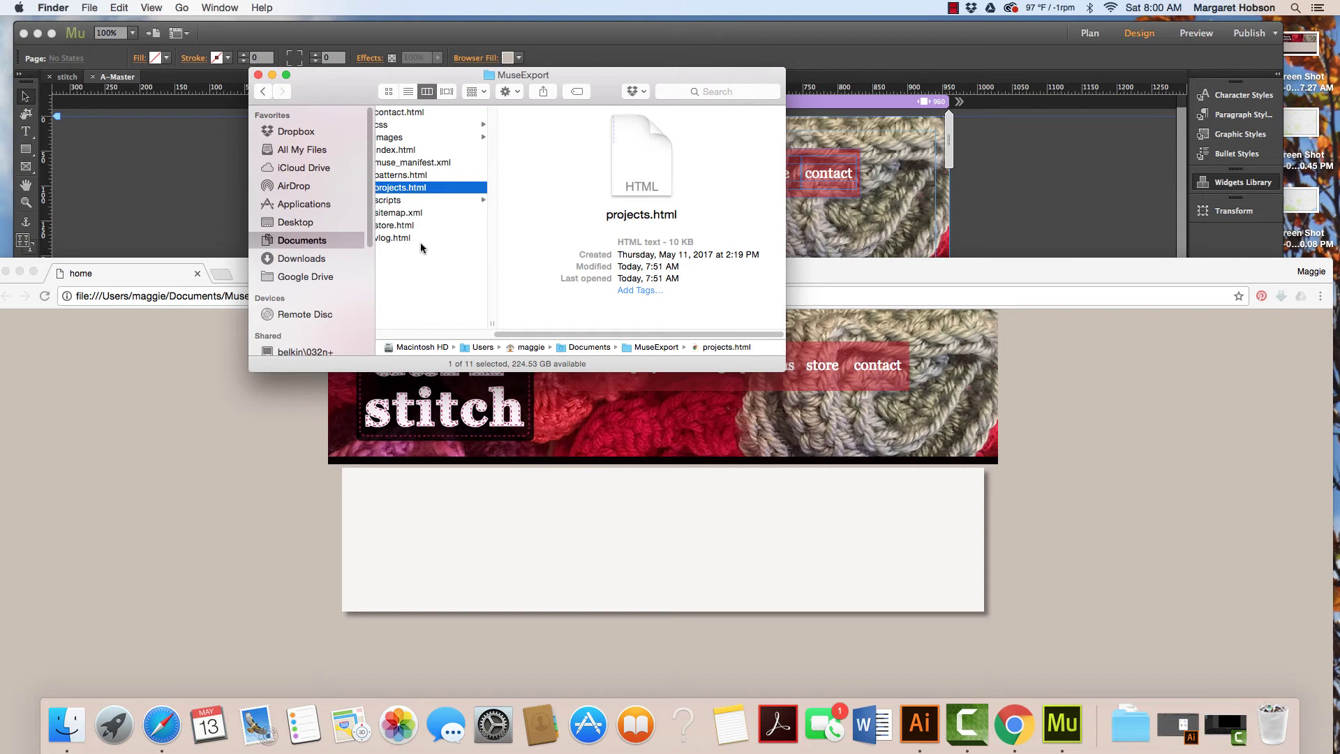
{"action": "left_click_drag", "start_coordinate": [521, 335], "coordinate": [449, 335]}
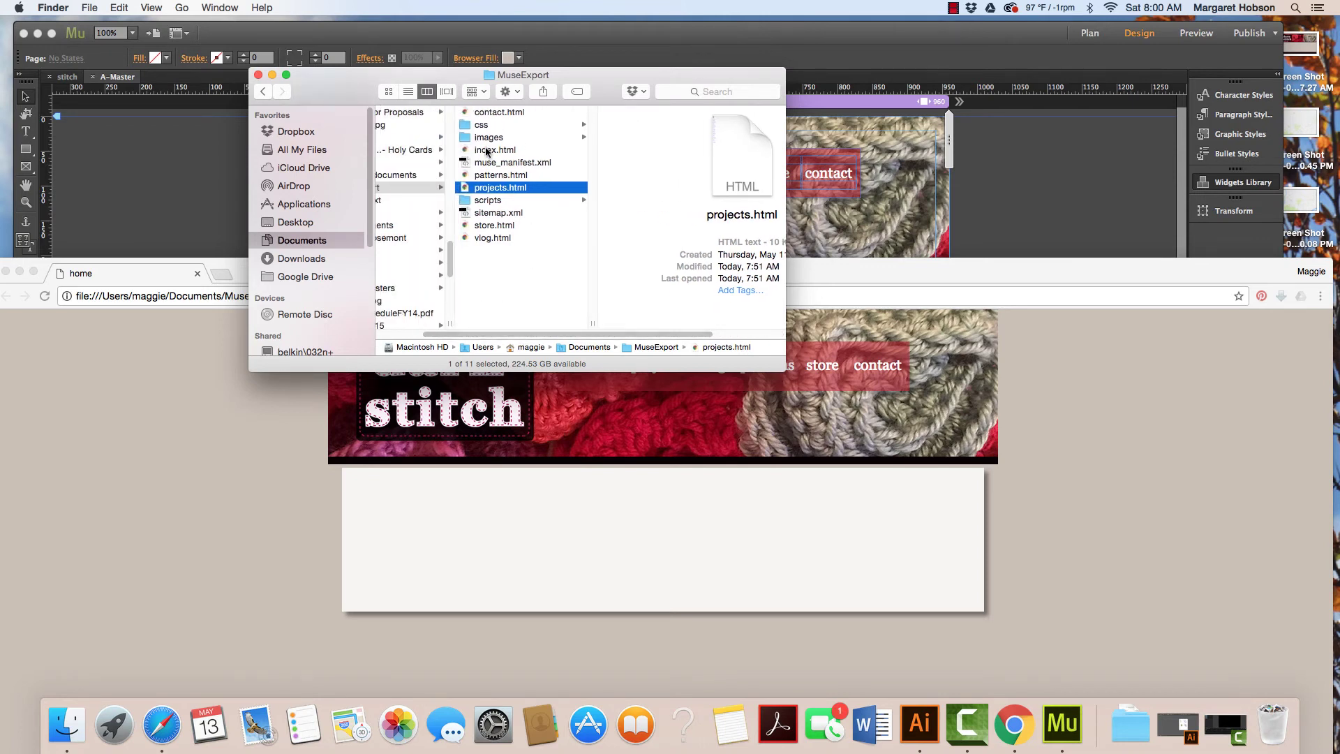
{"action": "left_click", "coordinate": [393, 189]}
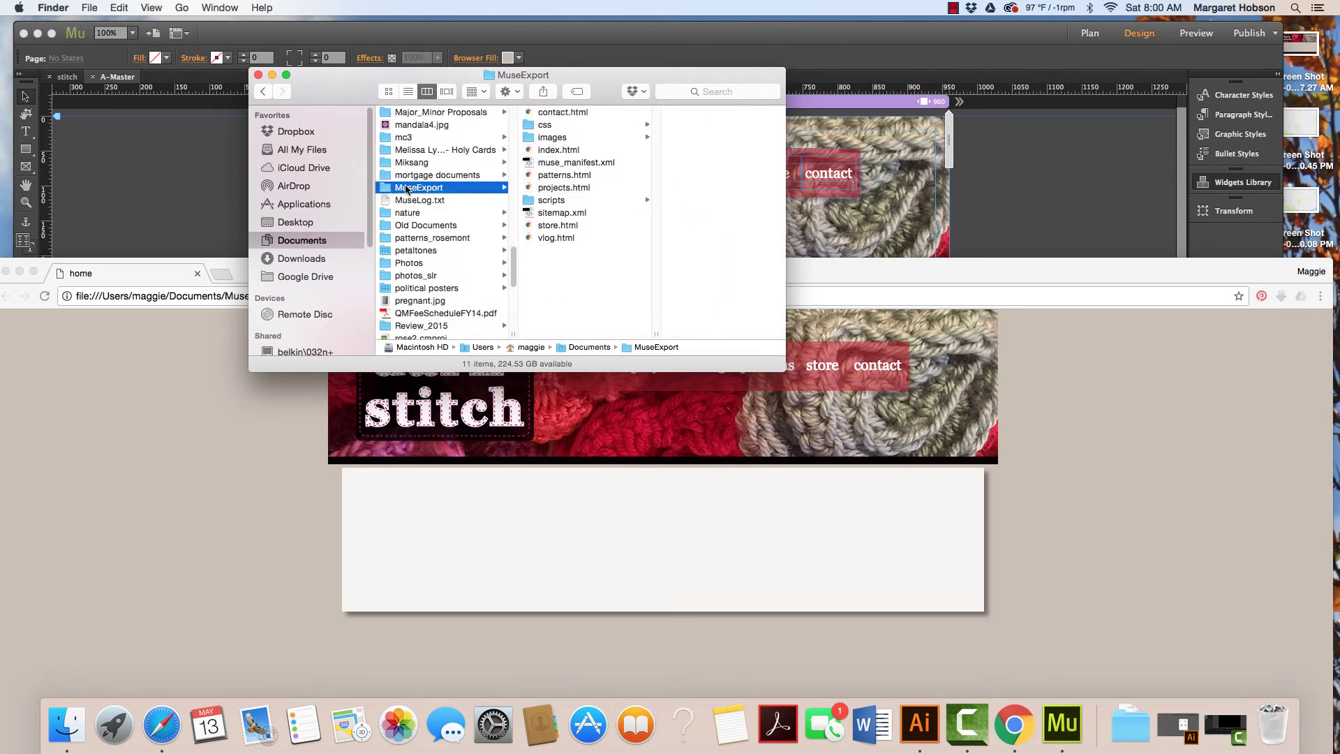
After previewing MuseLog.txt, rename the MuseExport folder to 'darnstitch'
{"action": "left_click", "coordinate": [395, 202]}
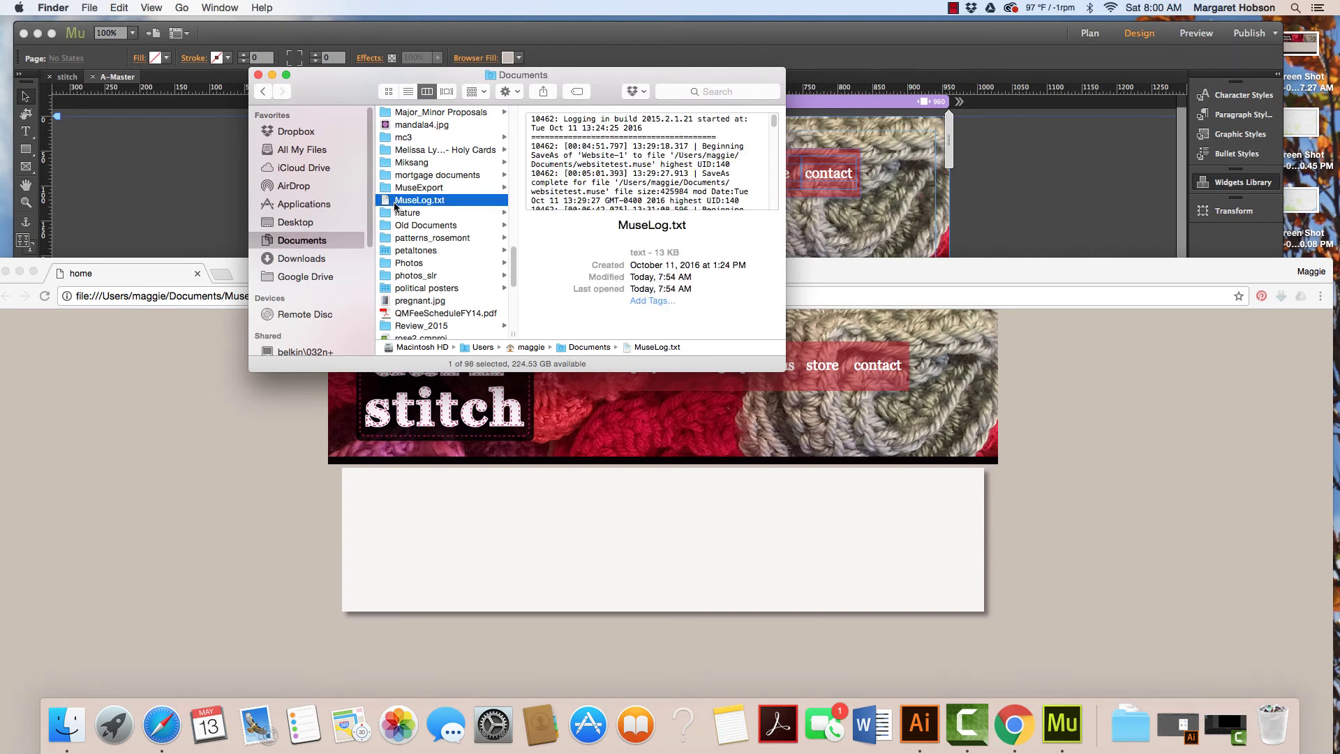
{"action": "left_click", "coordinate": [392, 189]}
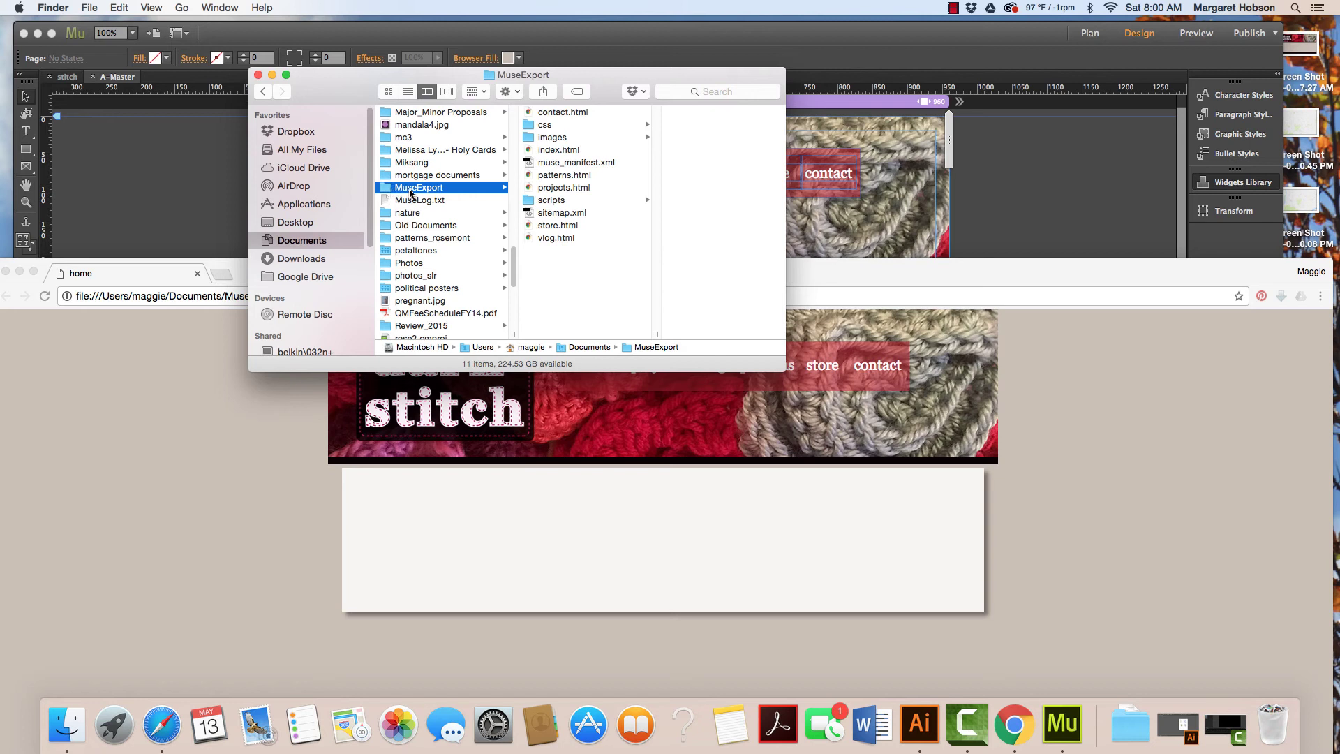
{"action": "left_click", "coordinate": [411, 189]}
{"action": "type", "text": "darnstitch"}
{"action": "key", "text": "Return"}
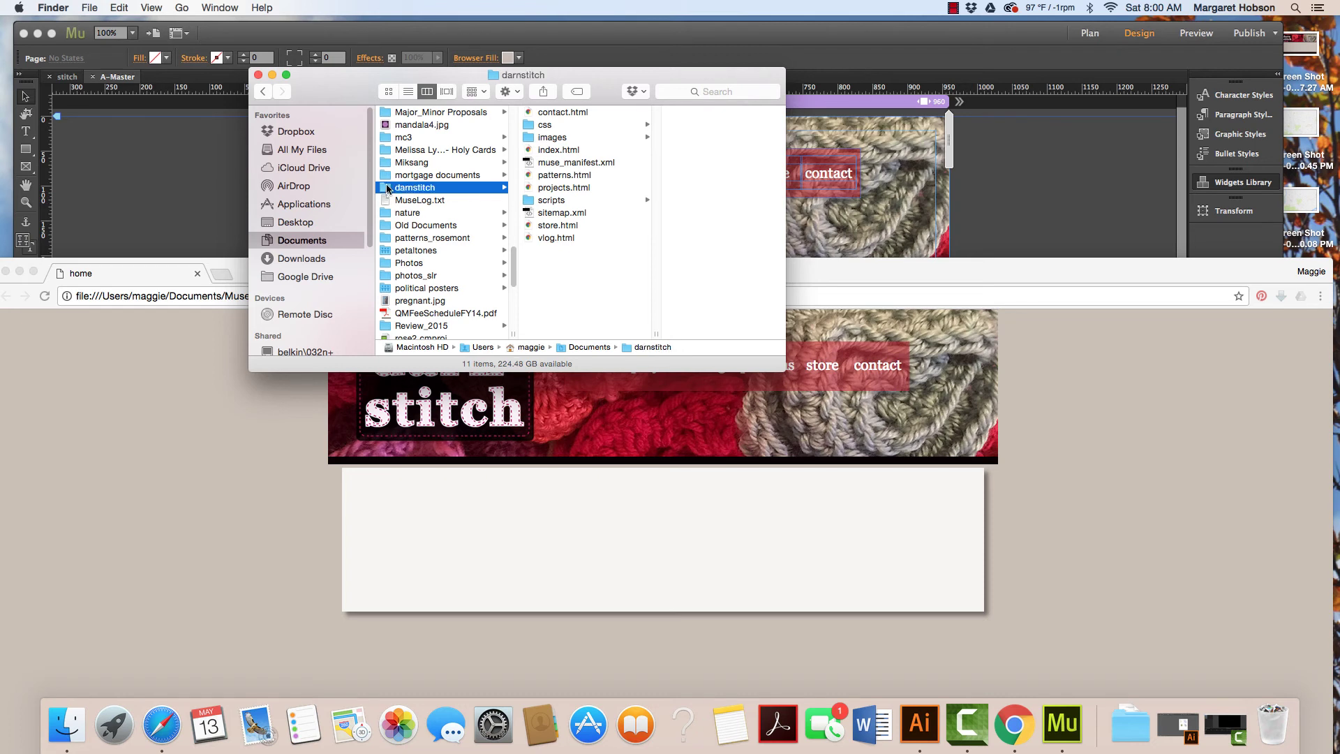